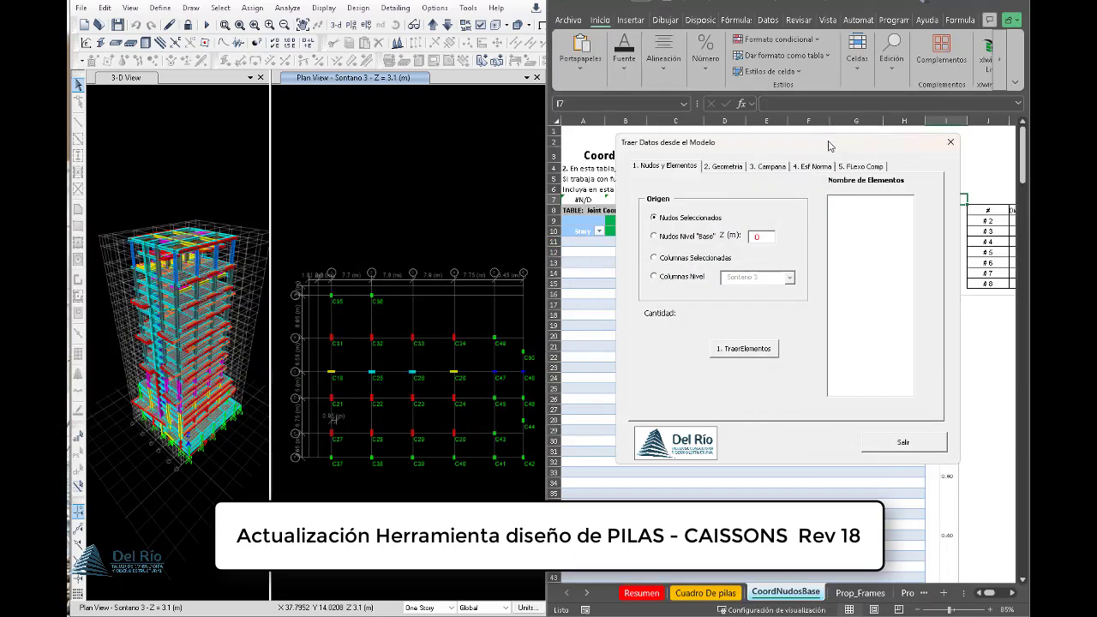
# - Review the origin options for Nudos y Elementos and choose Nudos Seleccionados as the source
pyautogui.moveTo(829, 146); pyautogui.dragTo(396, 135)
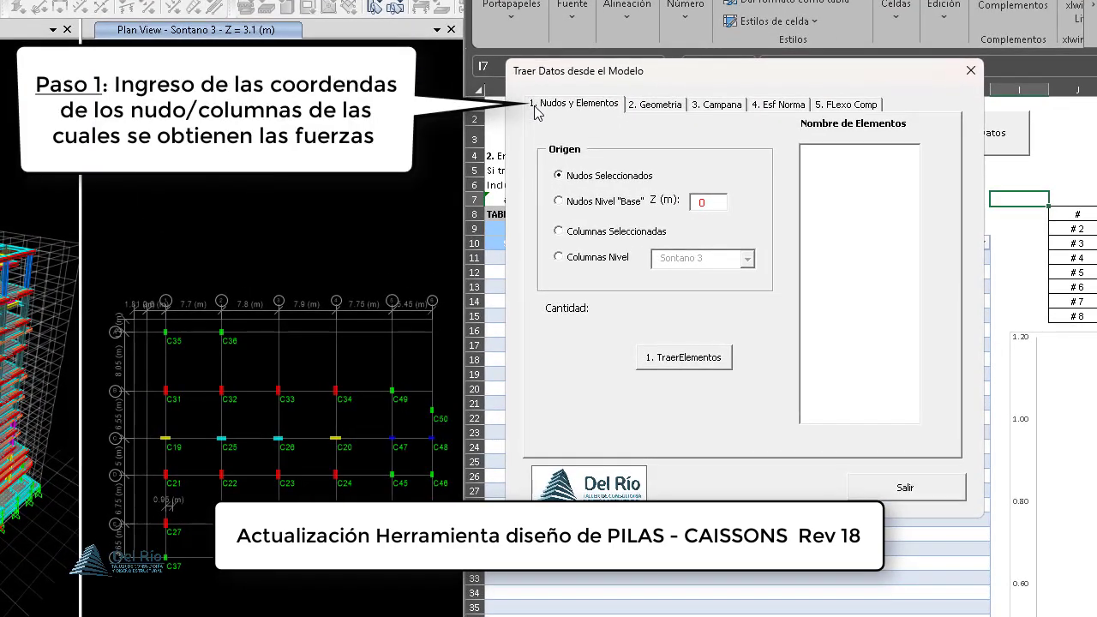
pyautogui.click(576, 202)
pyautogui.click(576, 231)
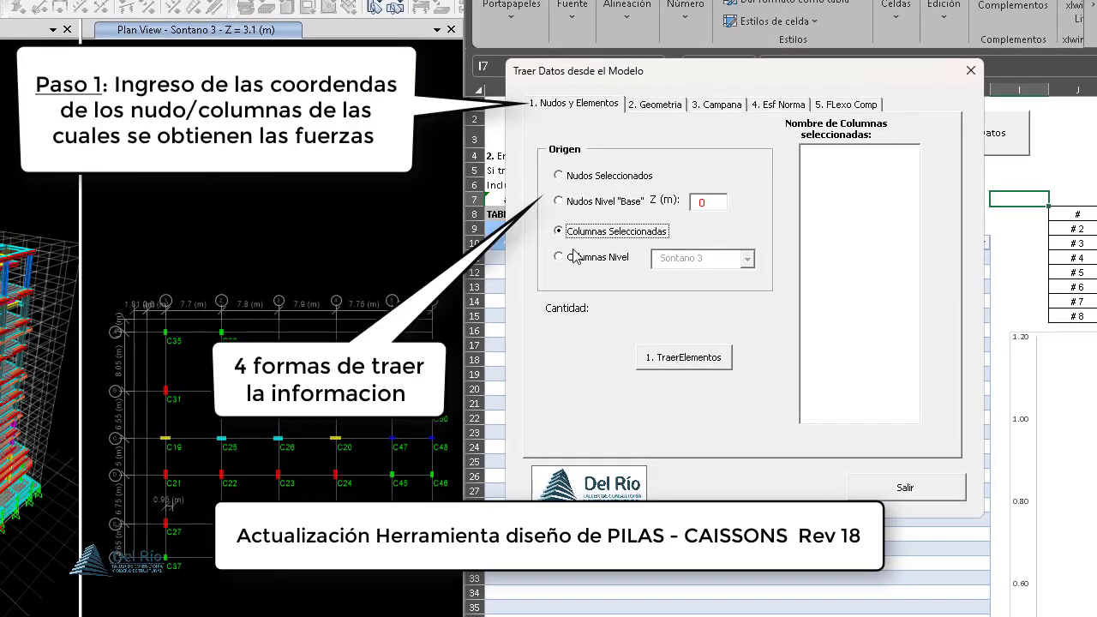
pyautogui.click(575, 259)
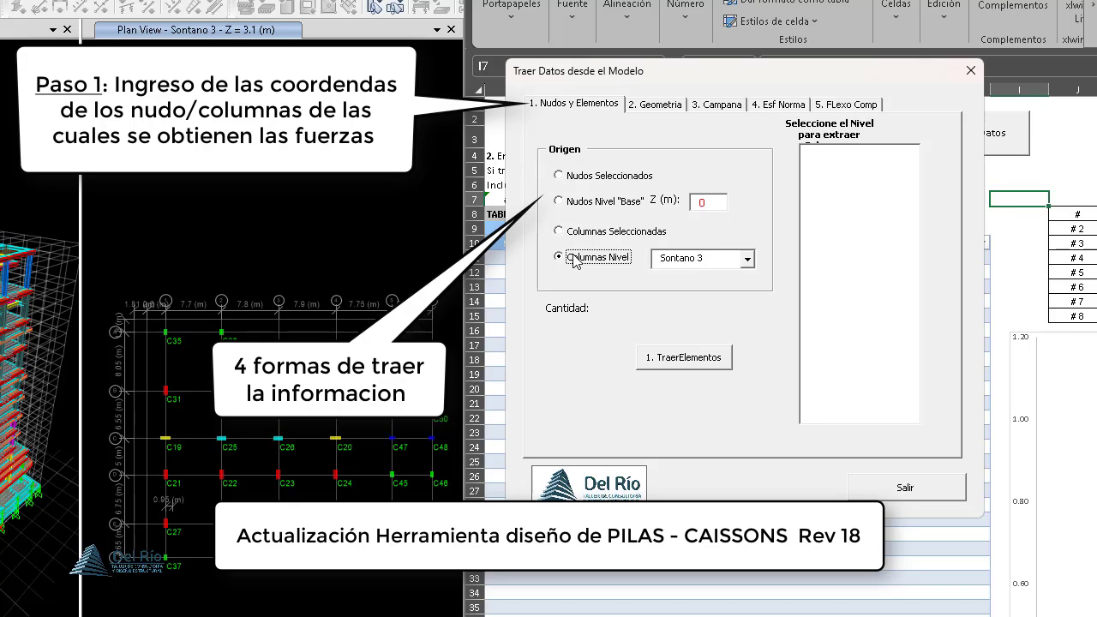
pyautogui.click(592, 181)
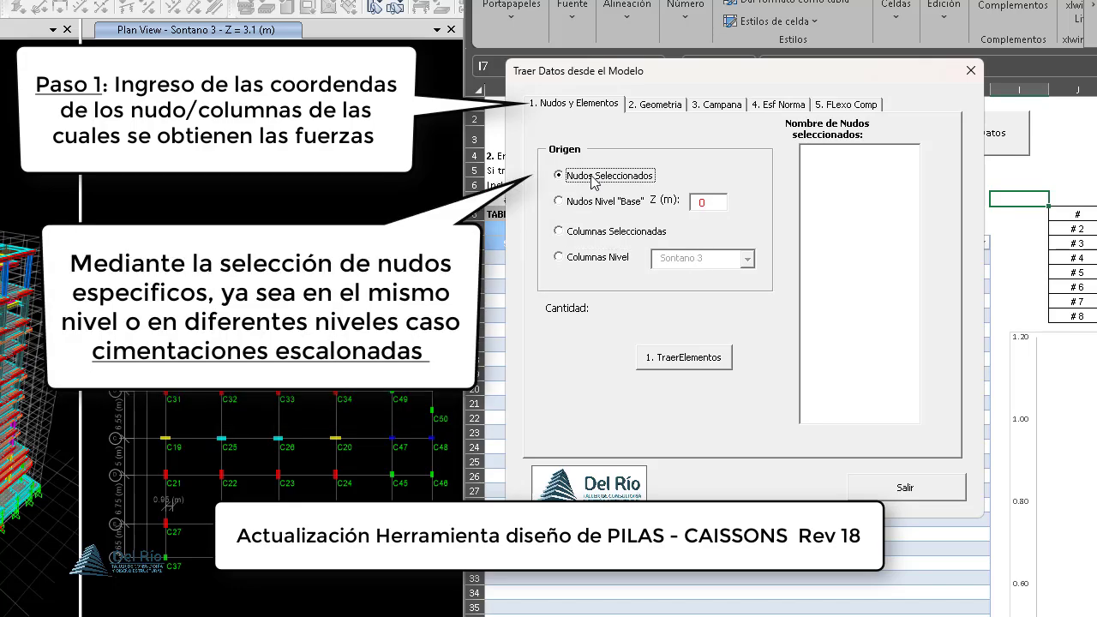
# - Select all joints of the Base level (Z = 0 m) in the ETABS plan view and import them into the coordinates table
pyautogui.hotkey('alt', 'Tab')
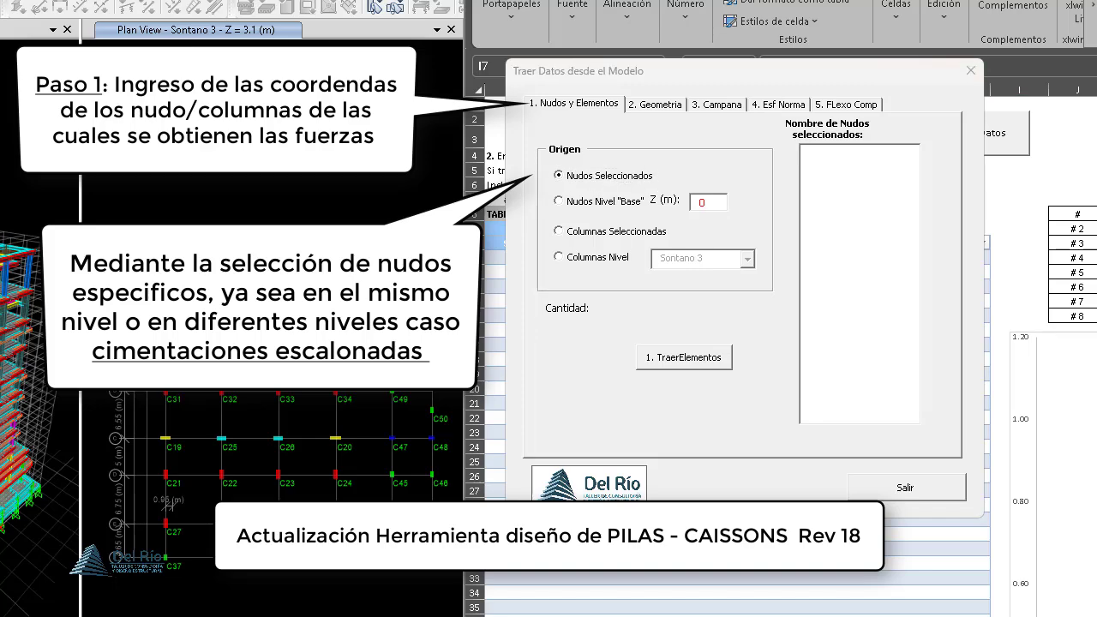
pyautogui.click(283, 2)
pyautogui.moveTo(142, 257); pyautogui.dragTo(447, 598)
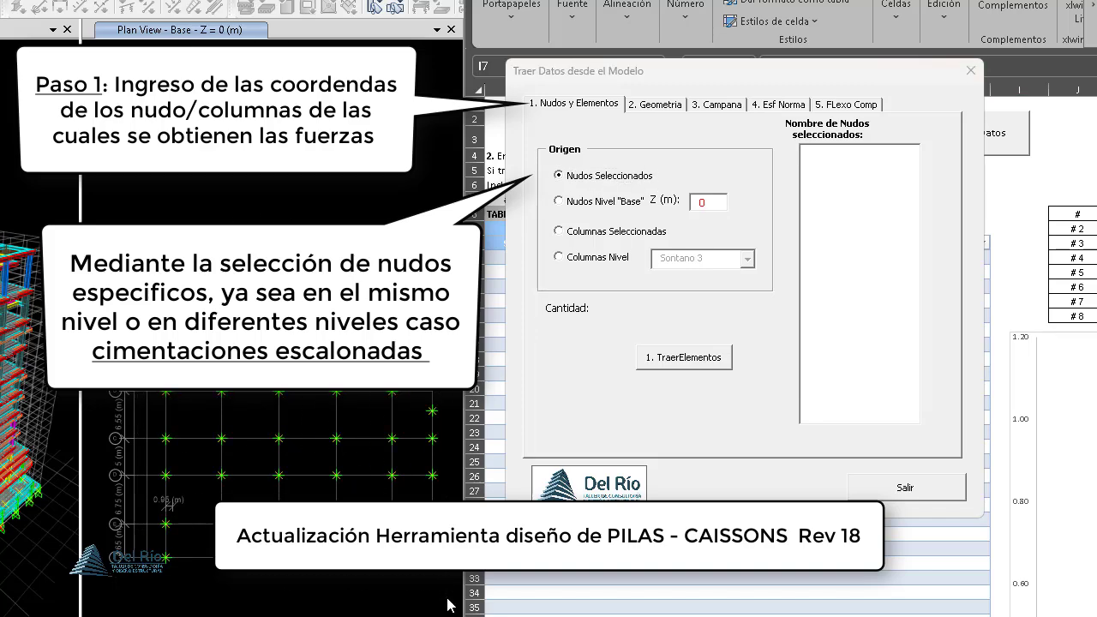
pyautogui.click(691, 363)
pyautogui.click(709, 407)
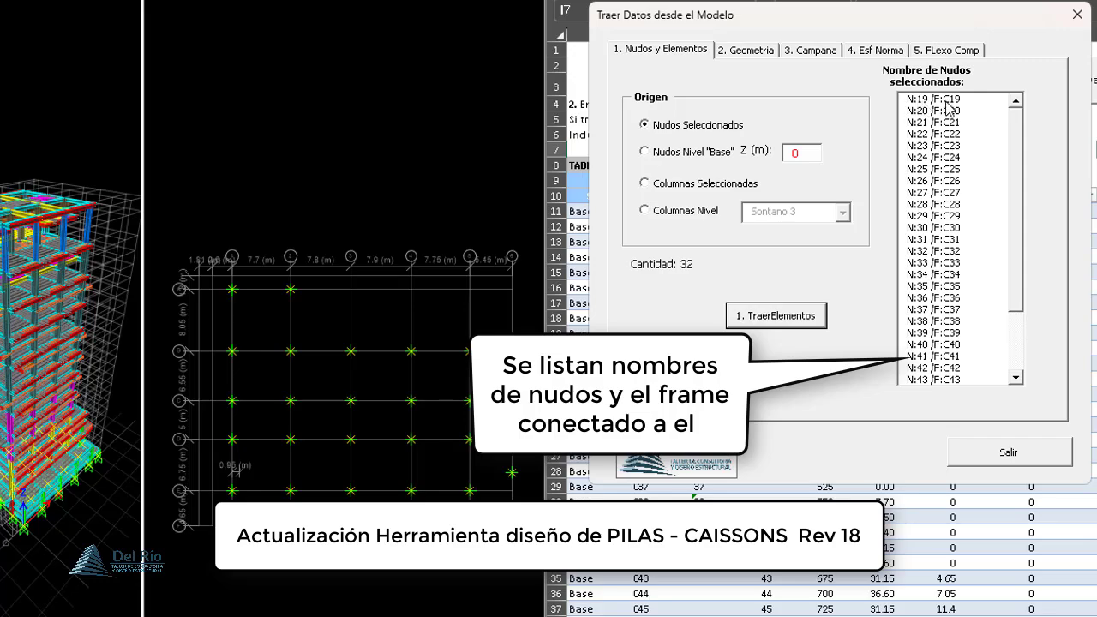
pyautogui.click(659, 185)
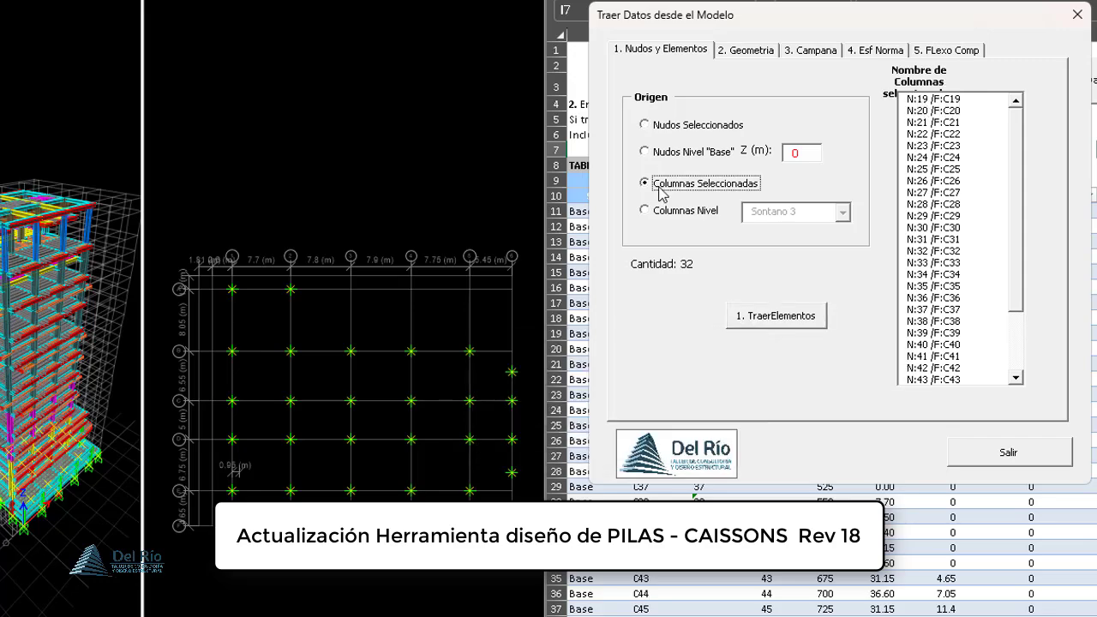
pyautogui.moveTo(899, 17); pyautogui.dragTo(893, 28)
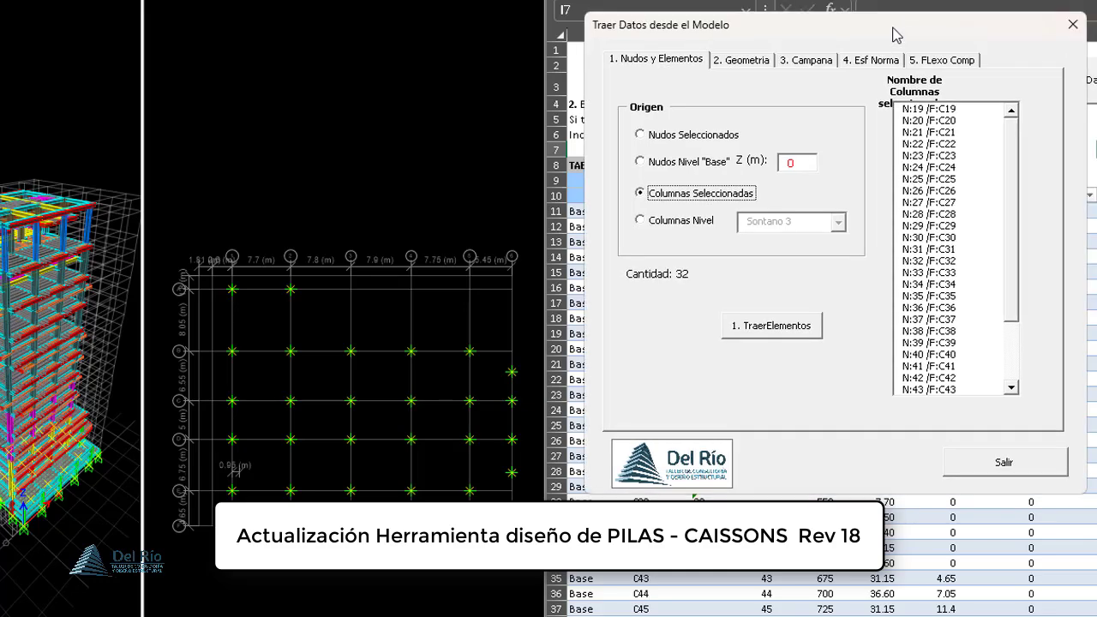
pyautogui.click(682, 137)
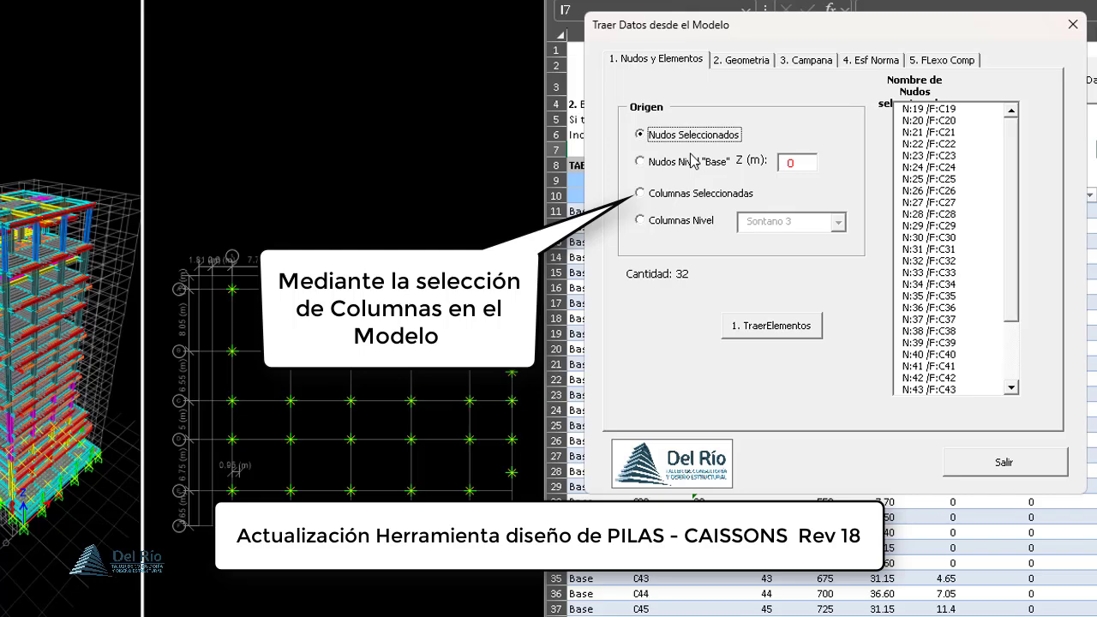
pyautogui.click(677, 195)
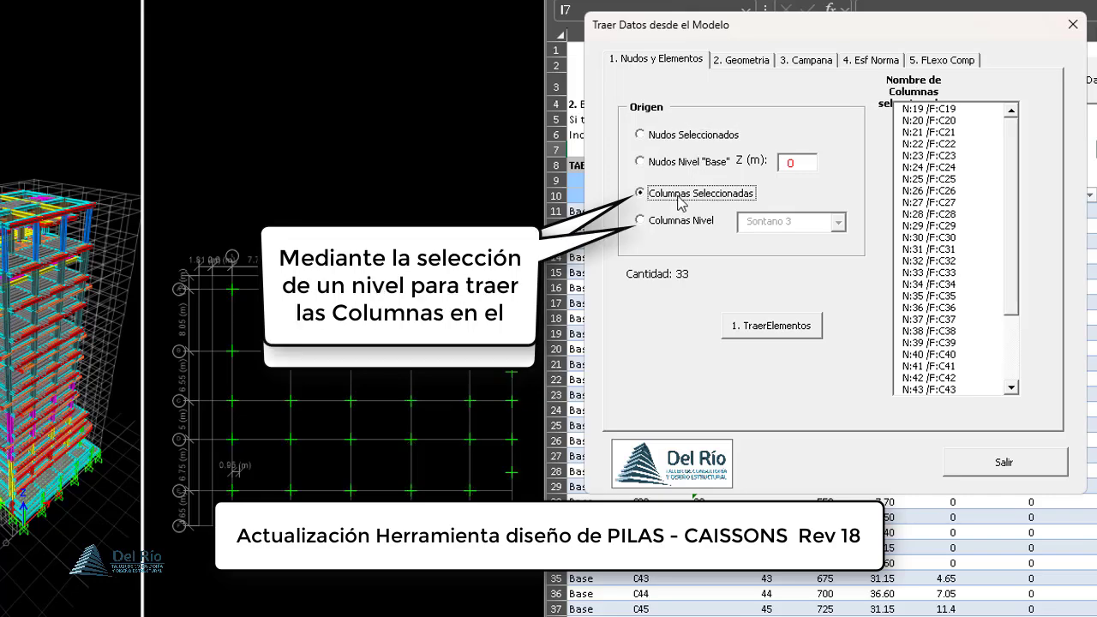
# - Import the columns of level Sontano 3 into the coordinates table using the Columnas Nivel origin, and exit the import form
pyautogui.click(662, 221)
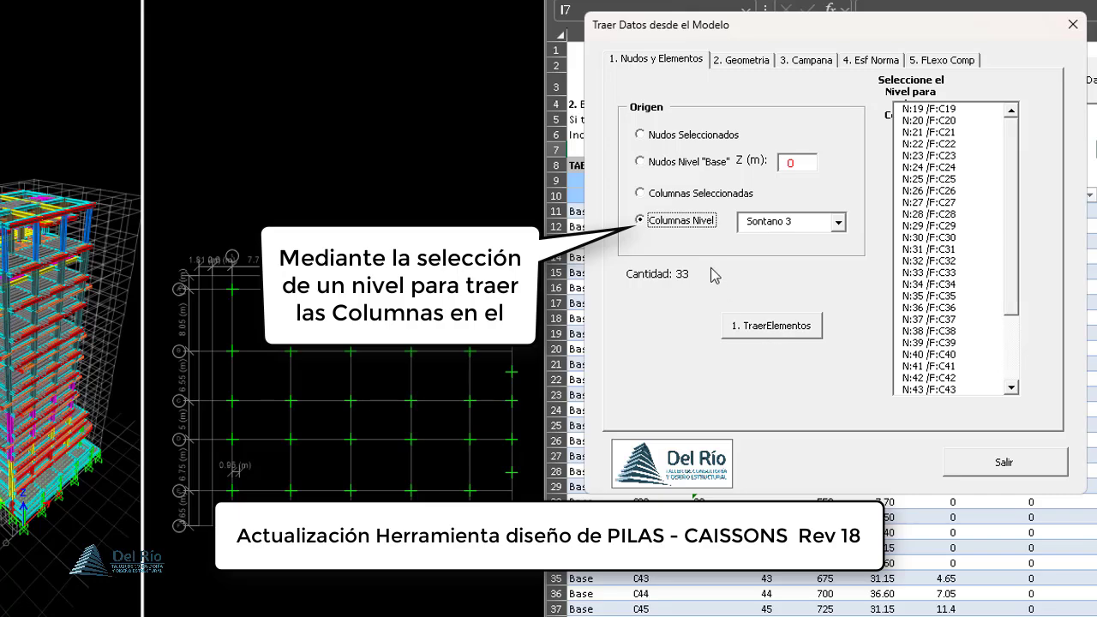
pyautogui.click(841, 224)
pyautogui.moveTo(847, 316)
pyautogui.mouseDown()
pyautogui.moveTo(848, 250)
pyautogui.moveTo(844, 319)
pyautogui.mouseUp()
pyautogui.click(802, 327)
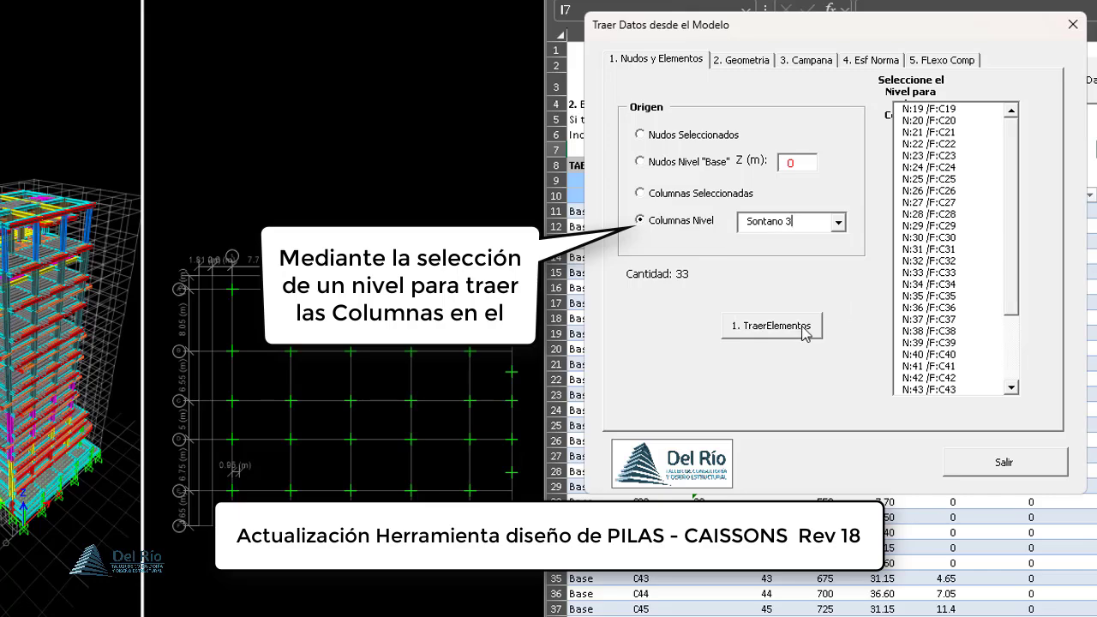
pyautogui.click(782, 331)
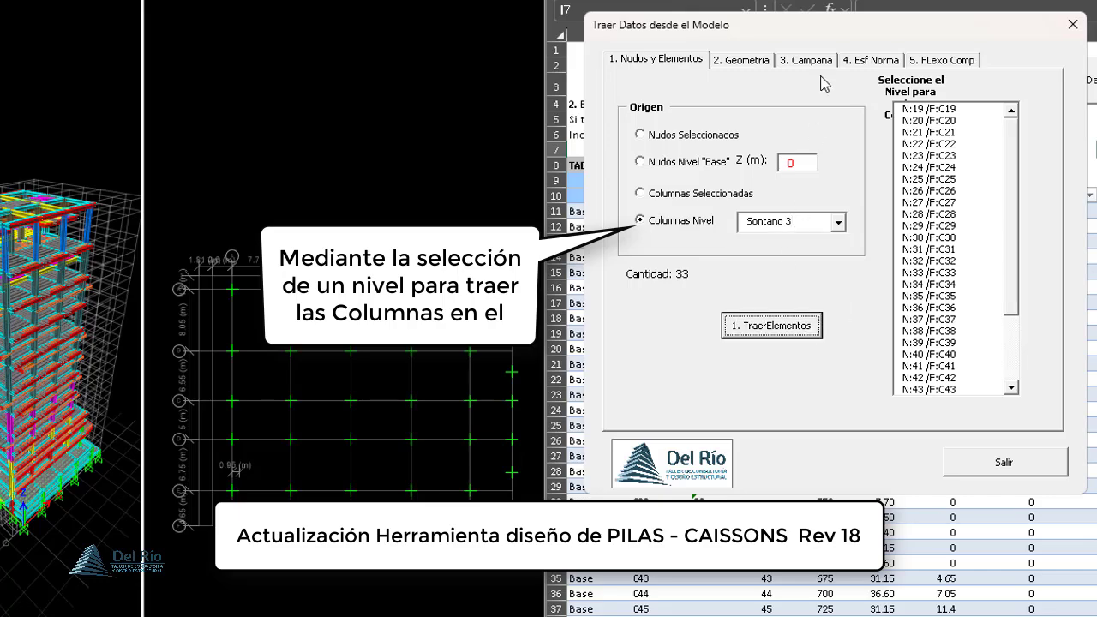
pyautogui.click(779, 334)
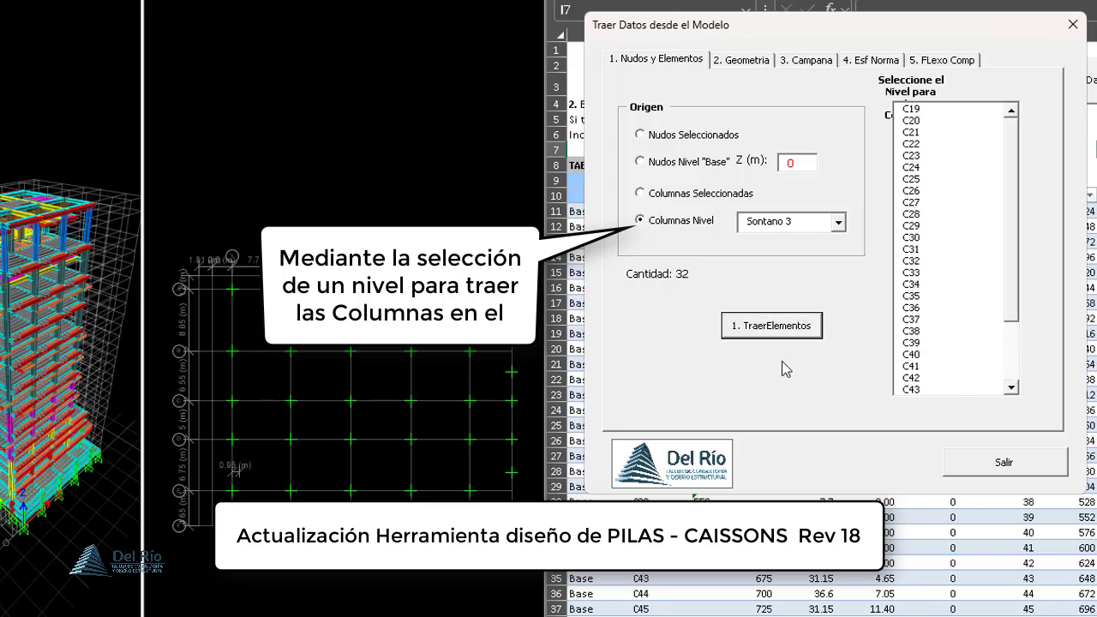
pyautogui.click(975, 466)
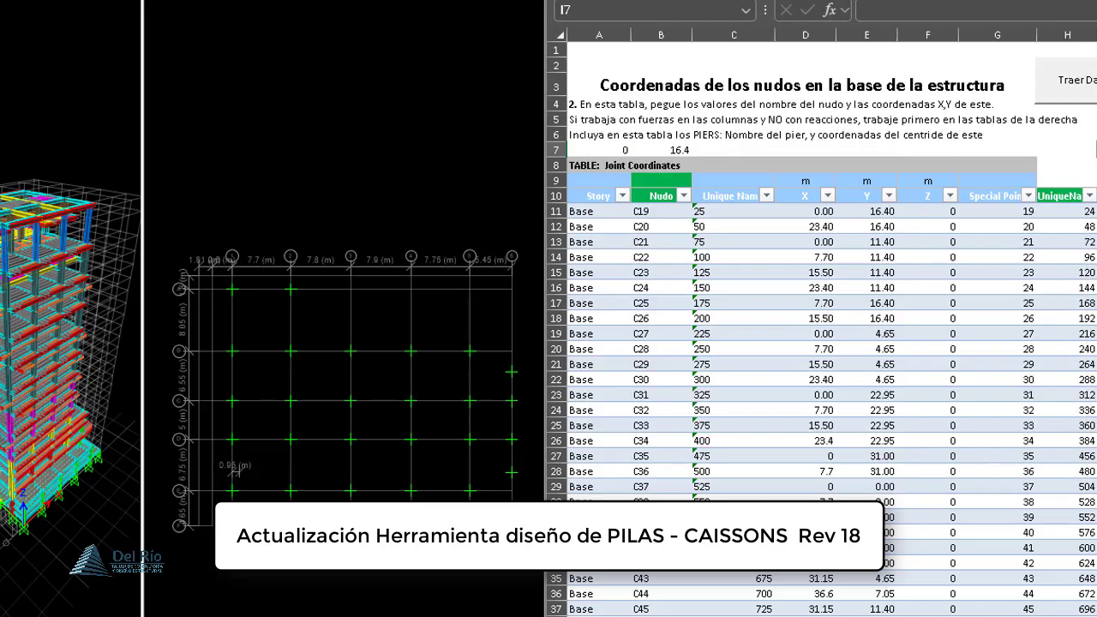
# - Compare the column positions and labels plotted in the coordinates chart with those in the model's plan view
pyautogui.hscroll(5, 823, 343)
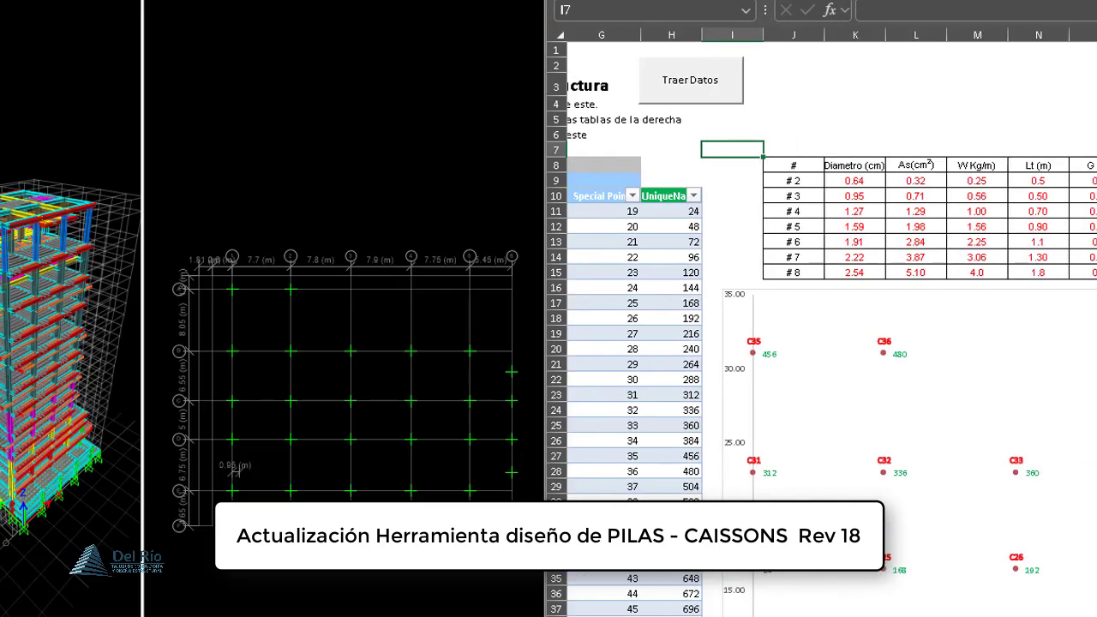
pyautogui.scroll(-5, 1082, 488)
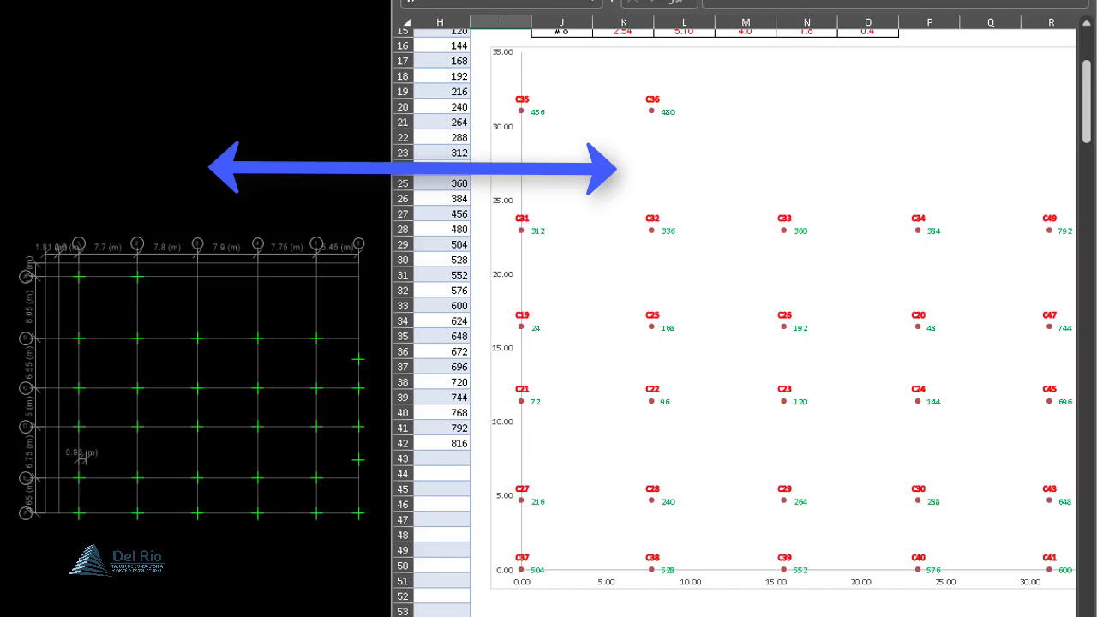
pyautogui.hscroll(3, 738, 342)
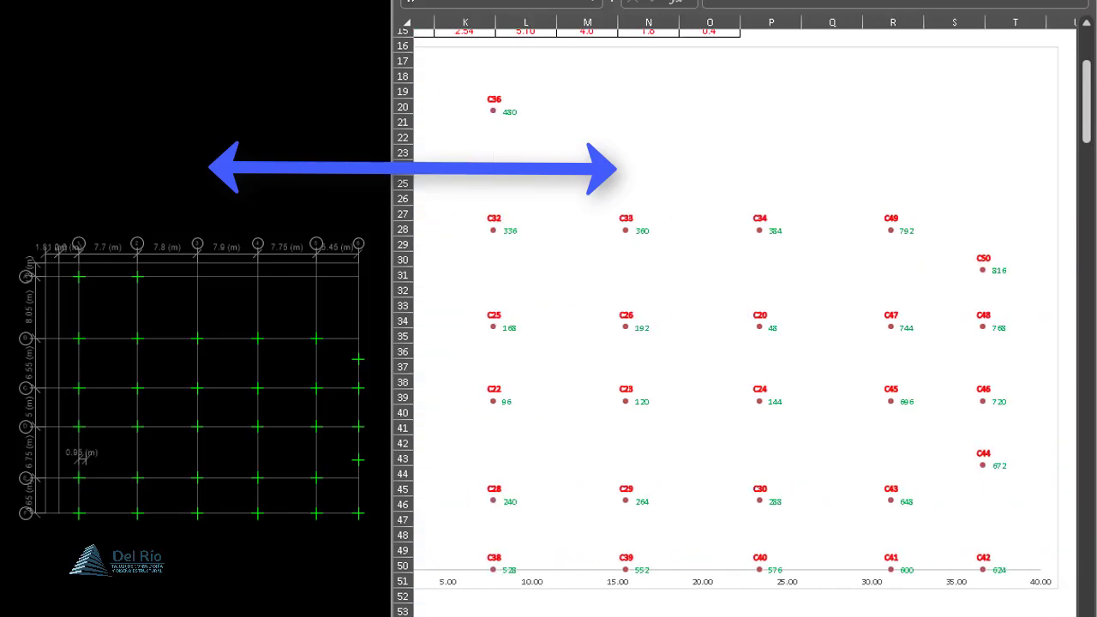
pyautogui.hscroll(-3, 786, 452)
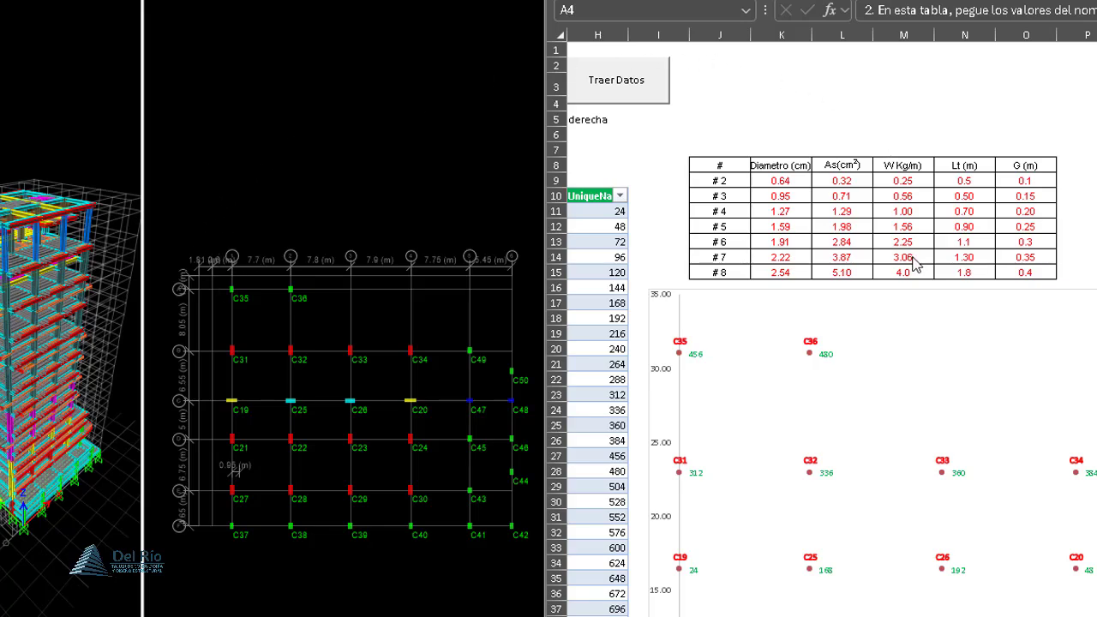
pyautogui.scroll(-4, 885, 329)
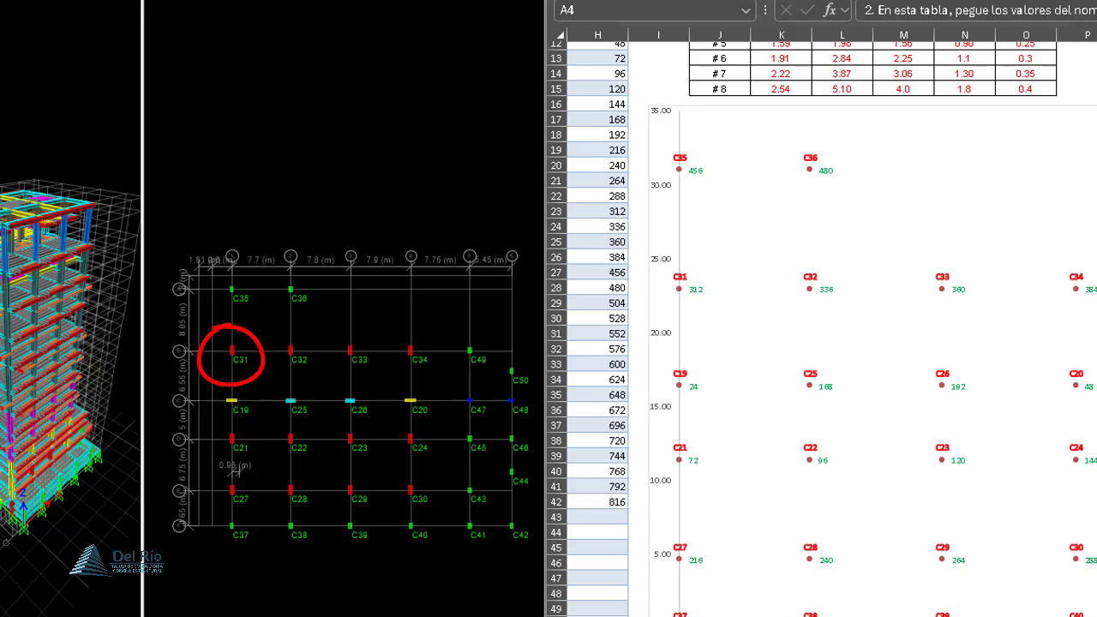
pyautogui.hscroll(4, 831, 330)
pyautogui.hscroll(-3, 832, 329)
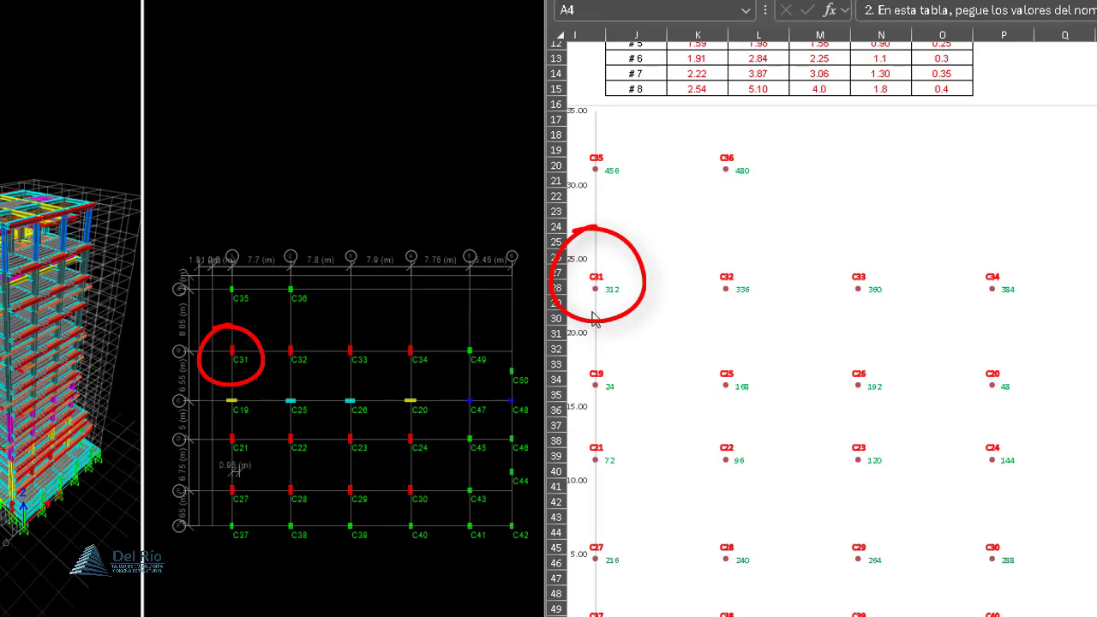
pyautogui.hscroll(-2, 752, 274)
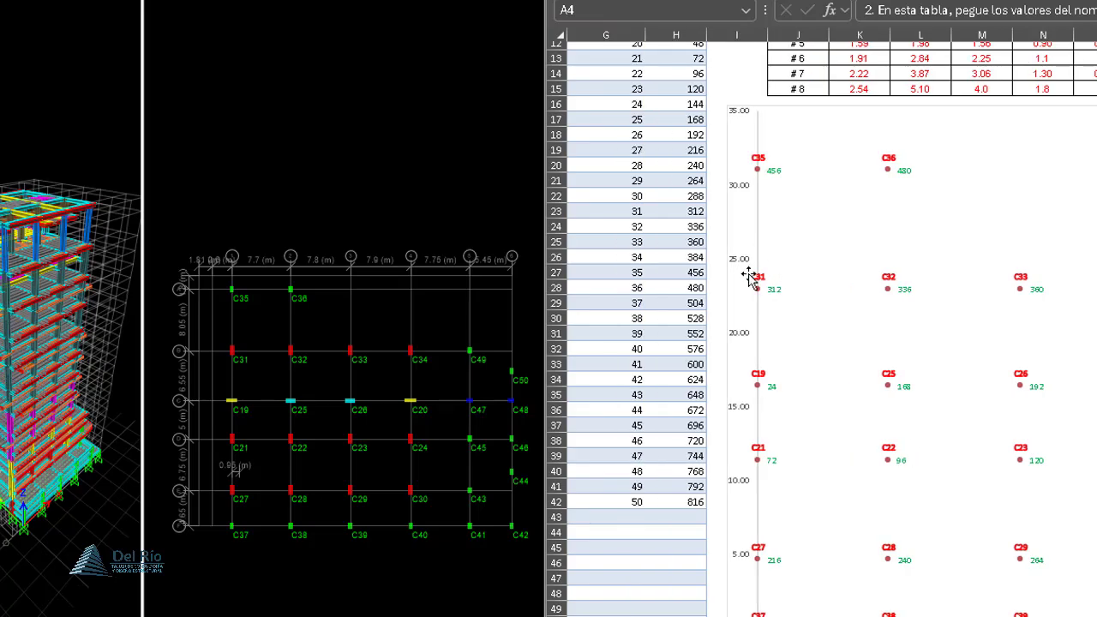
pyautogui.scroll(4, 1070, 189)
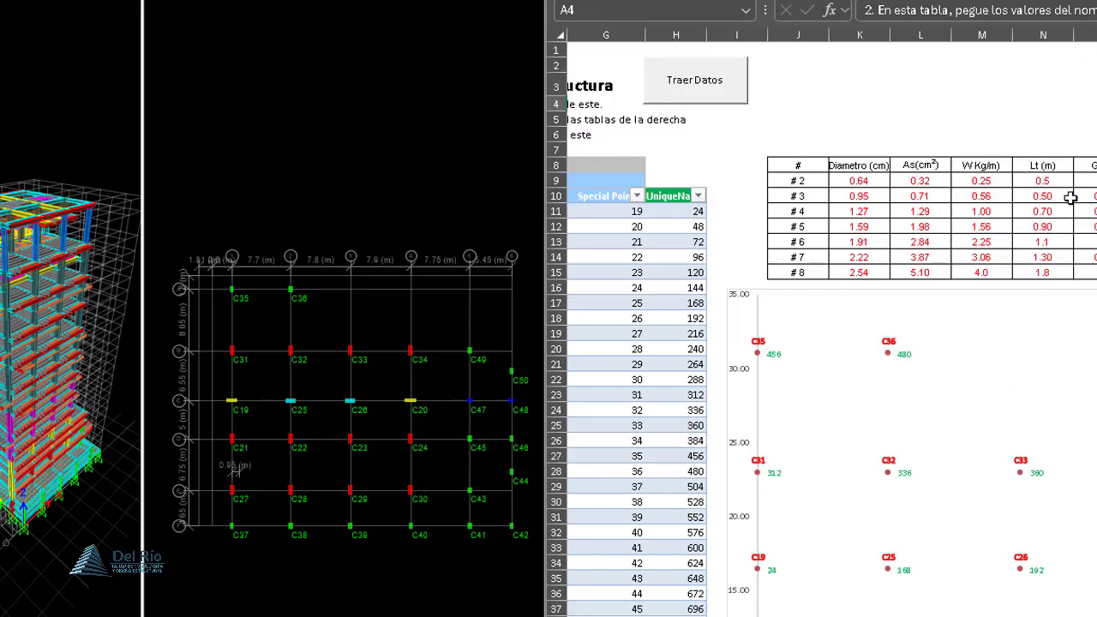
# - Import the columns' assigned sections and dimensions from the model through Geometria, and review the Frame Sections table
pyautogui.click(686, 95)
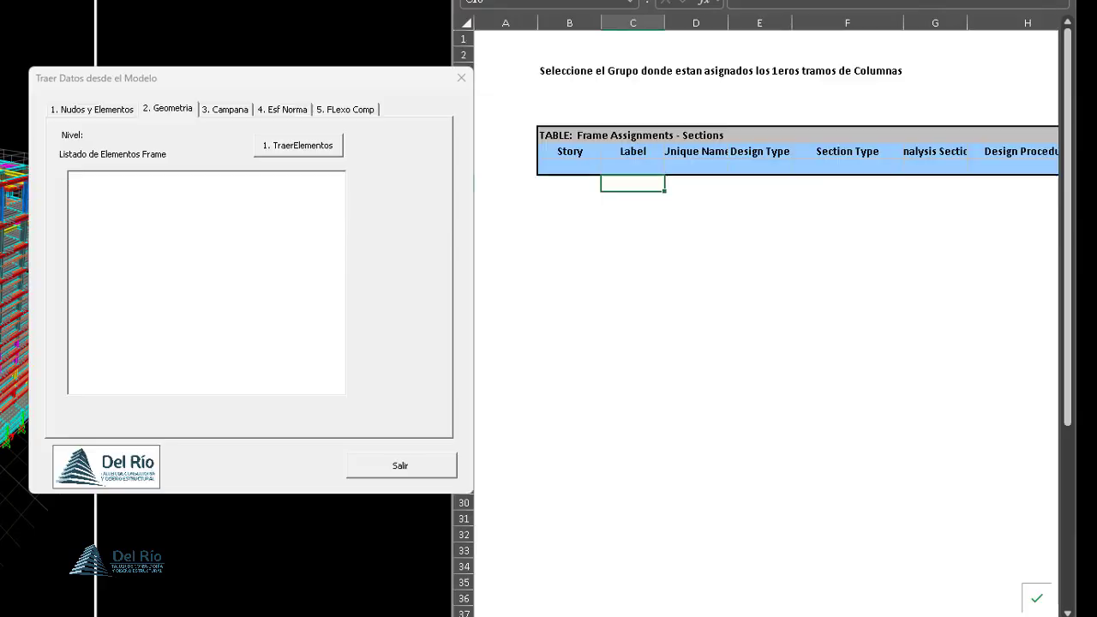
pyautogui.click(269, 146)
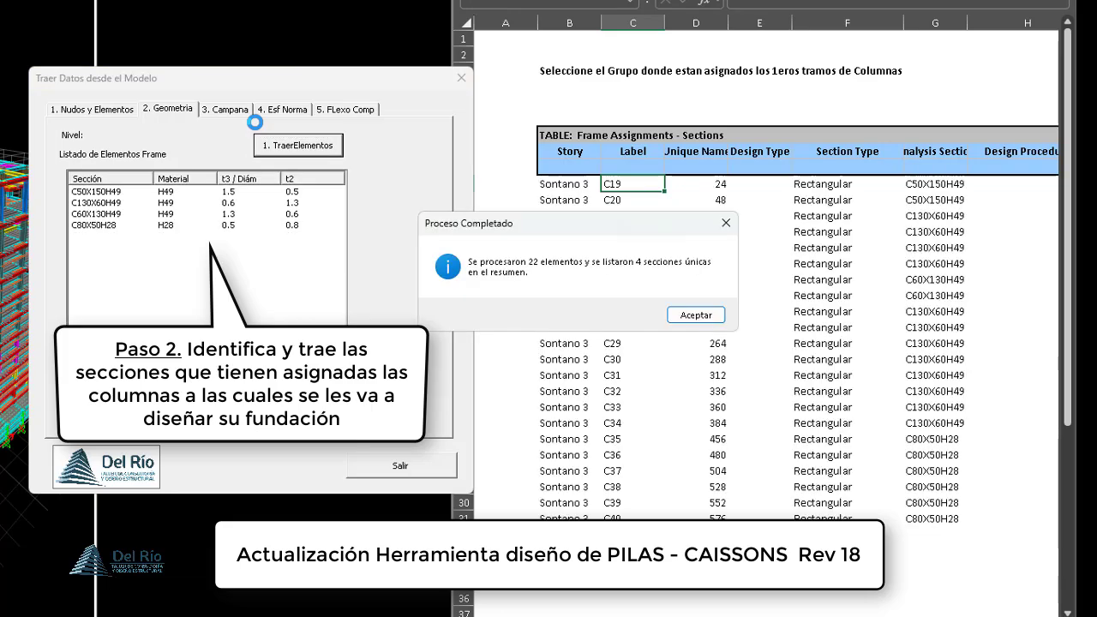
pyautogui.click(708, 314)
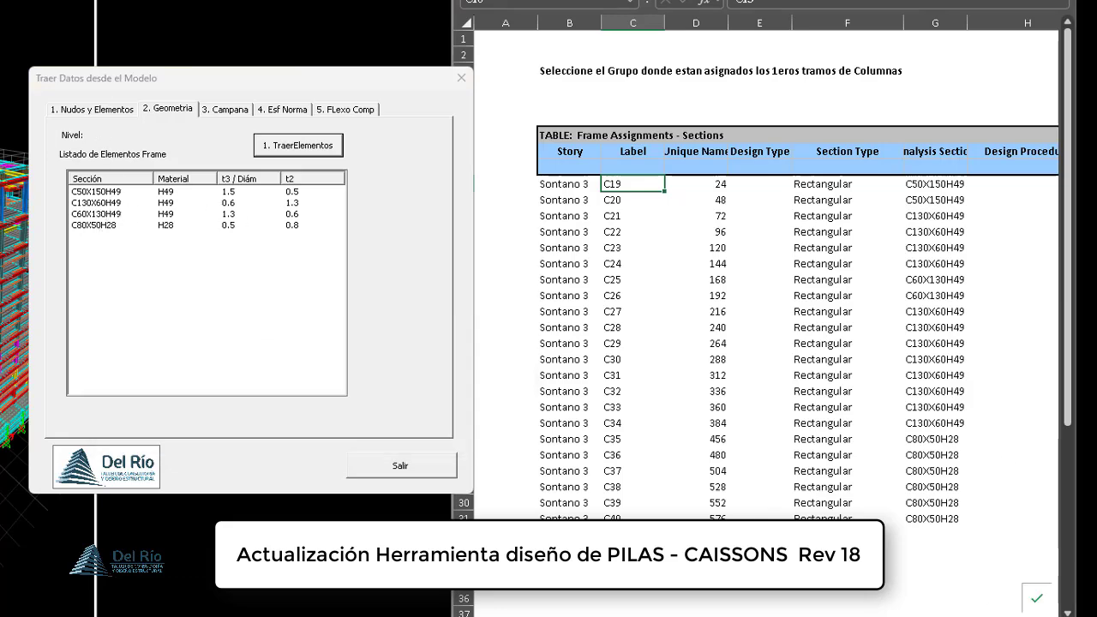
pyautogui.moveTo(986, 616); pyautogui.dragTo(1017, 616)
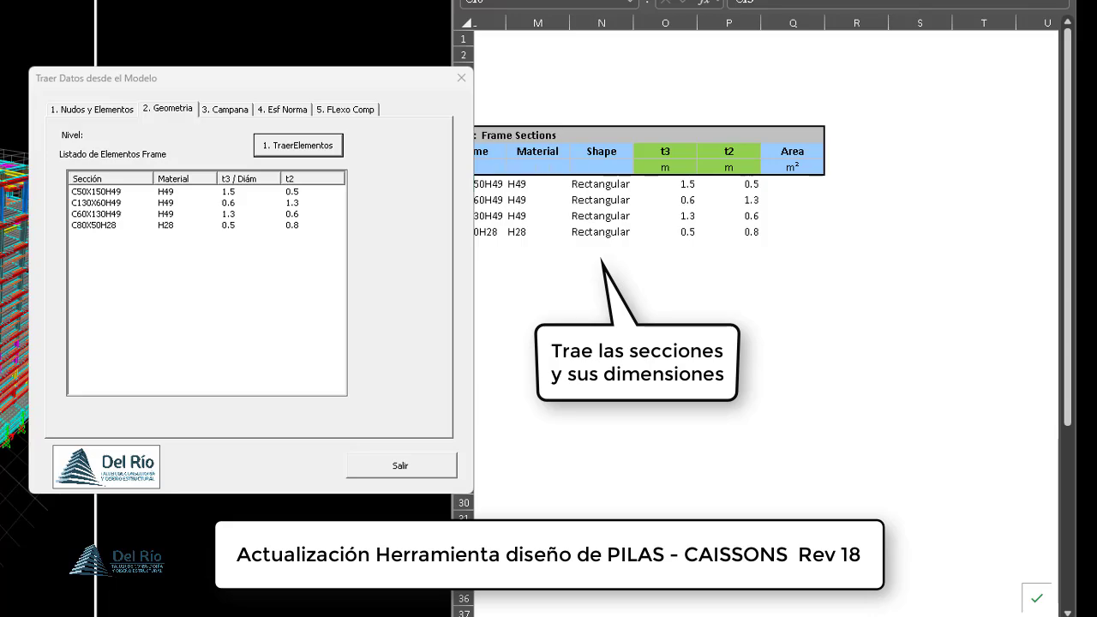
pyautogui.click(986, 616)
pyautogui.click(986, 616)
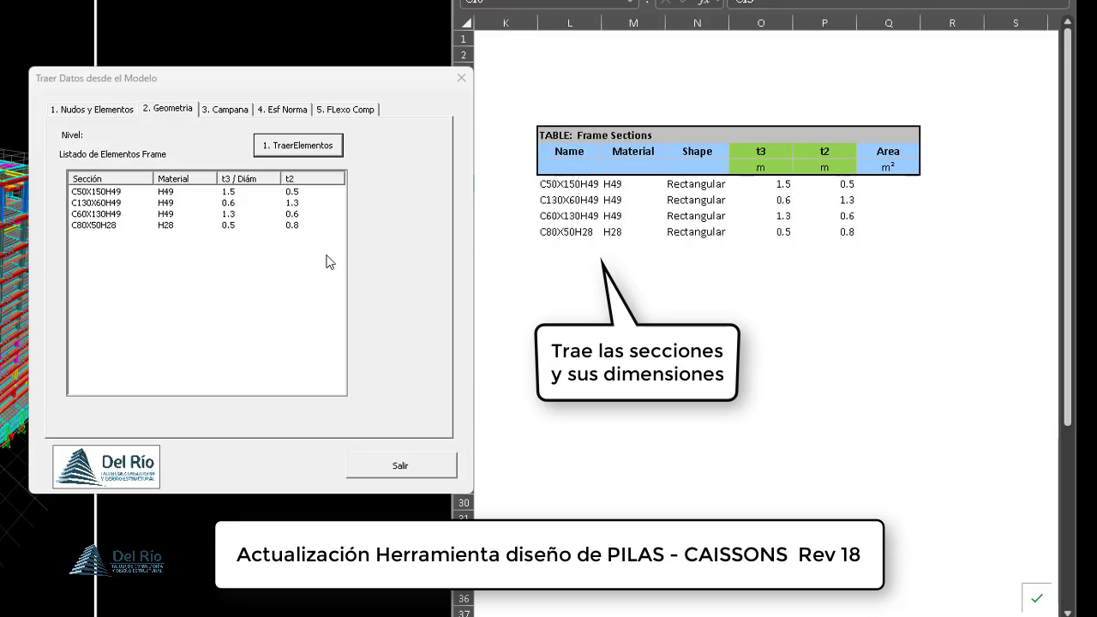
# - List the load combinations existing in the ETABS model for the Campana sizing, with the Dimensionamiento de Campana sheet in view
pyautogui.click(220, 114)
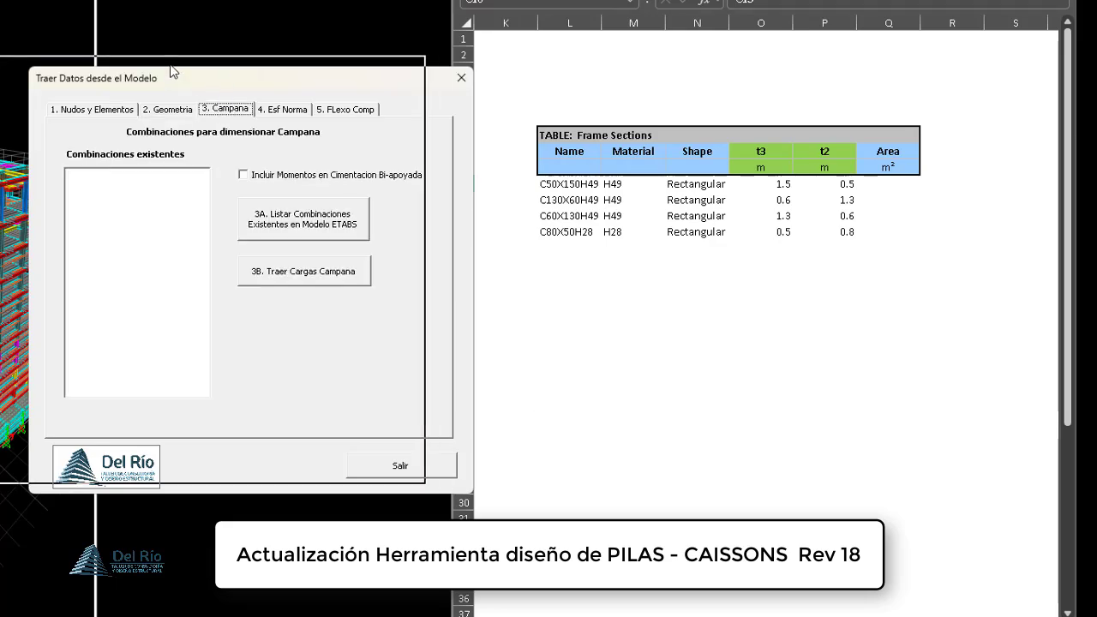
pyautogui.moveTo(220, 74); pyautogui.dragTo(186, 66)
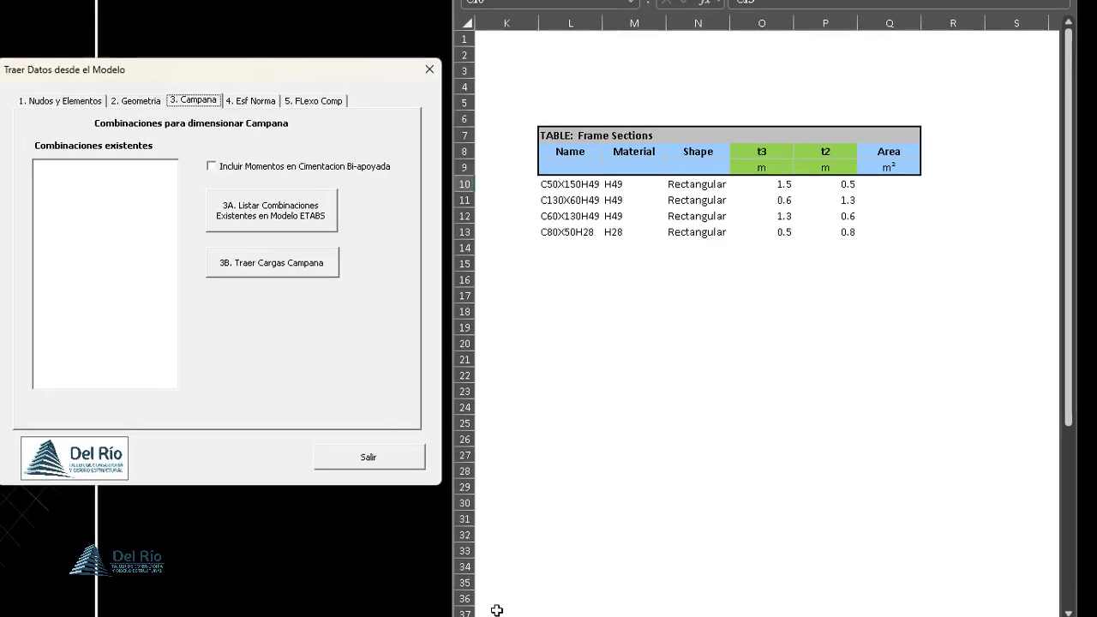
pyautogui.click(497, 613)
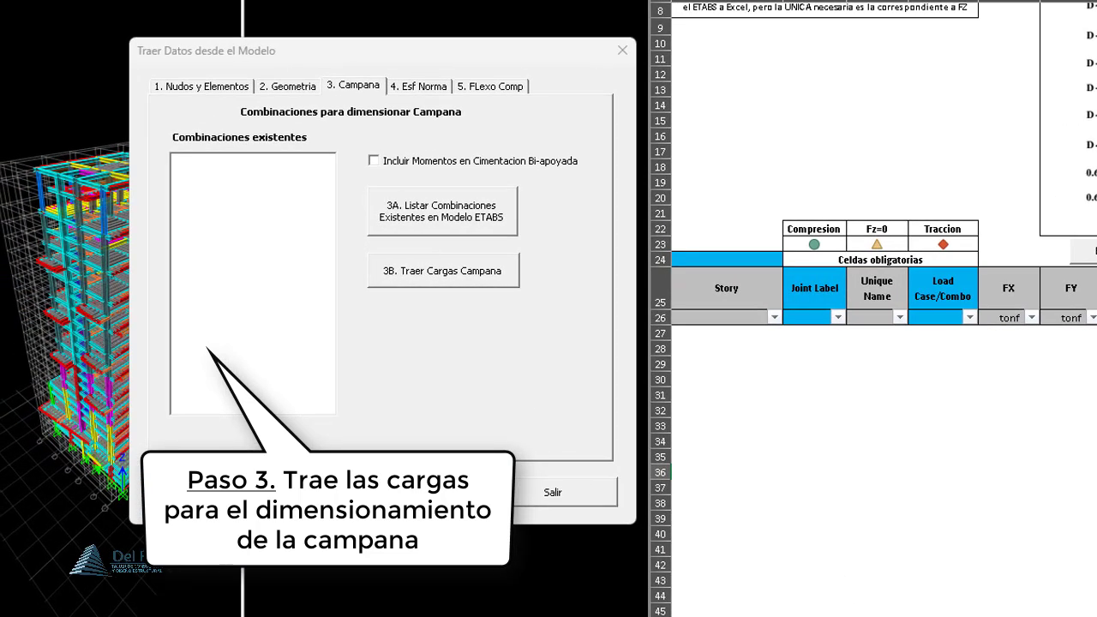
pyautogui.scroll(-1, 1037, 497)
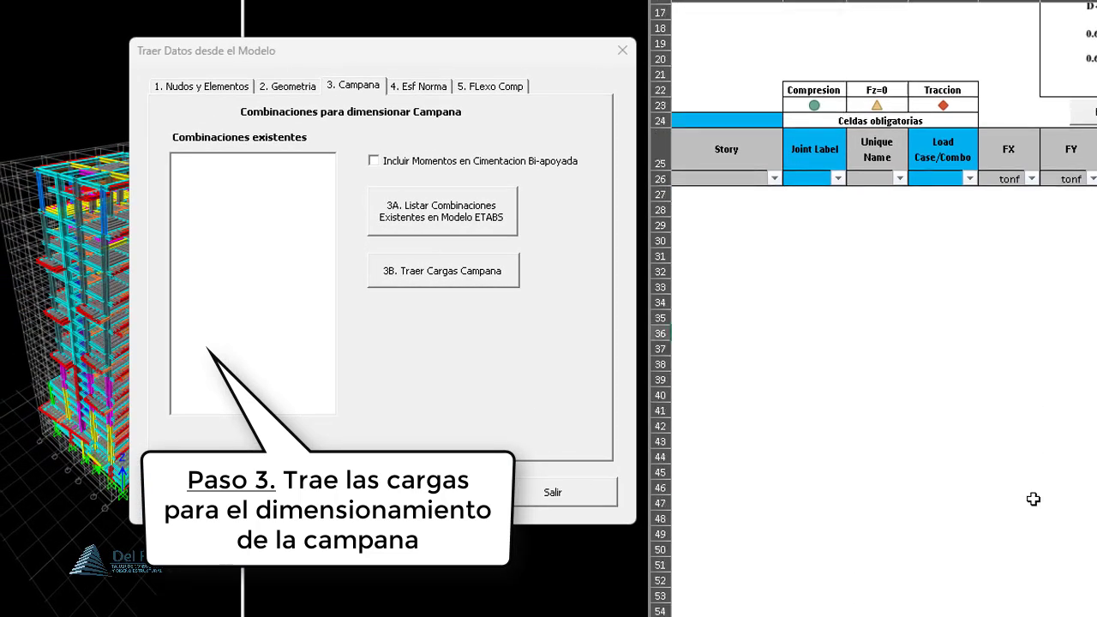
pyautogui.scroll(4, 1041, 499)
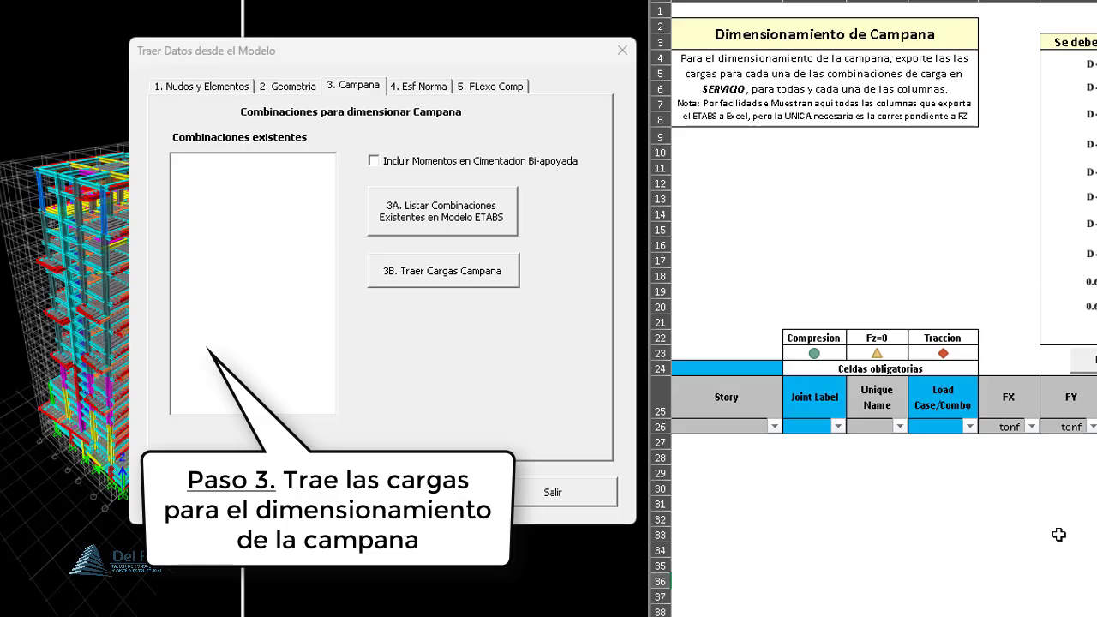
pyautogui.scroll(-5, 1059, 534)
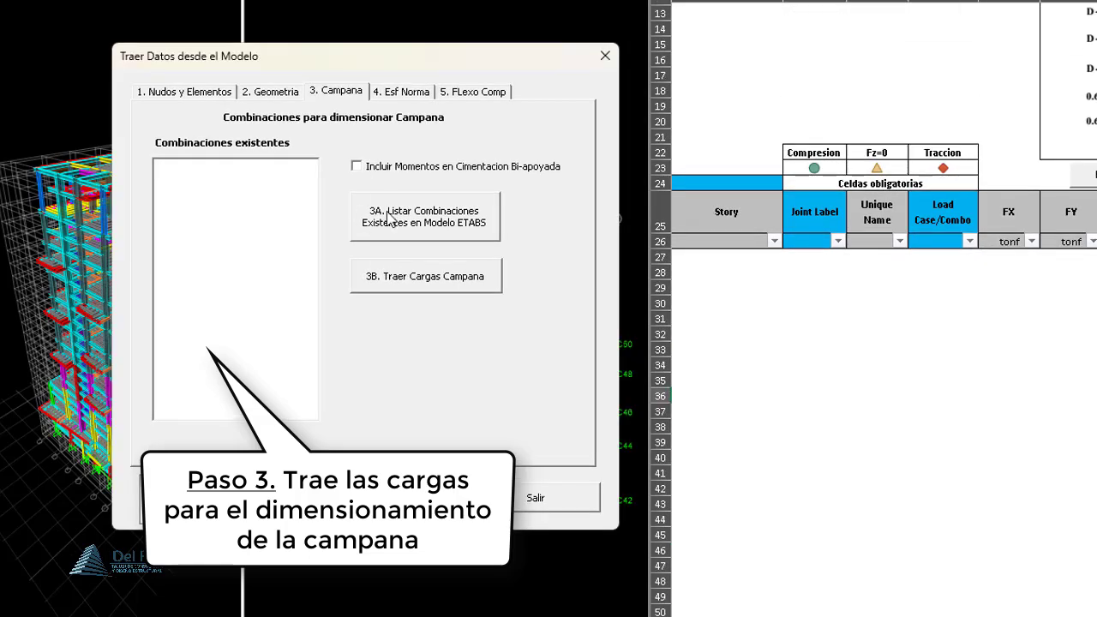
pyautogui.click(389, 217)
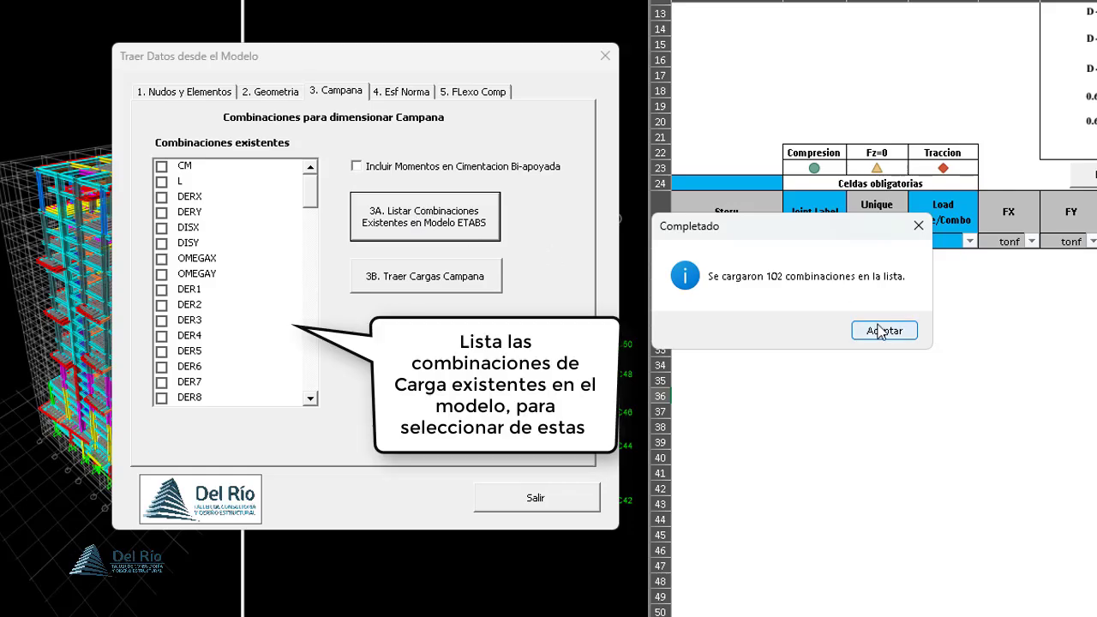
# - Select load combinations C1 through C47 in the existing combinations list for sizing the Campana
pyautogui.click(1012, 394)
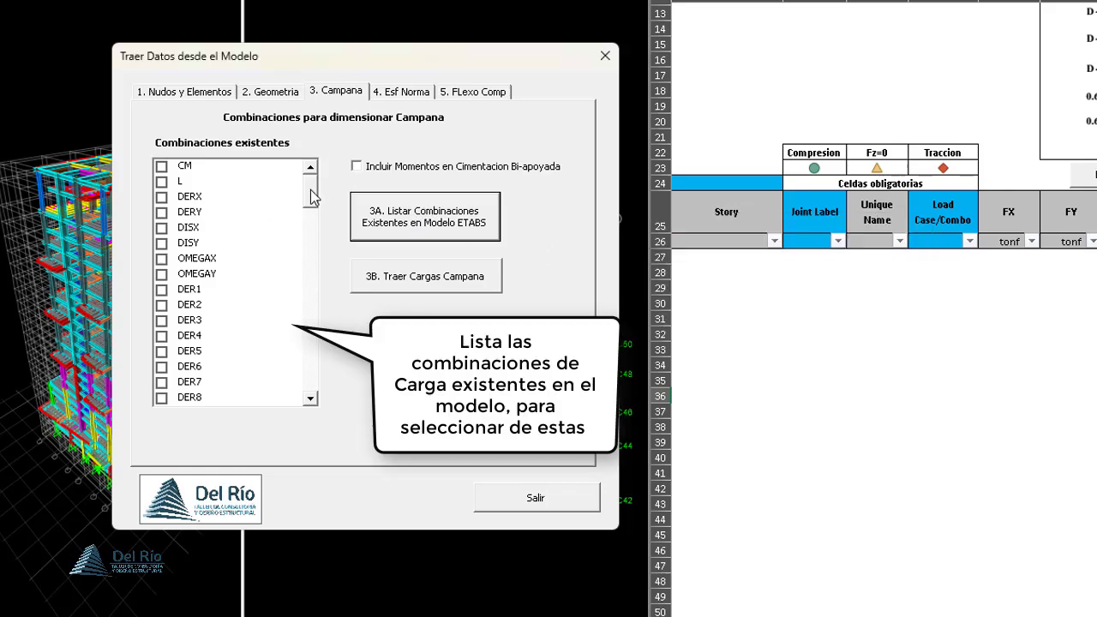
pyautogui.moveTo(310, 189); pyautogui.dragTo(314, 286)
pyautogui.click(162, 243)
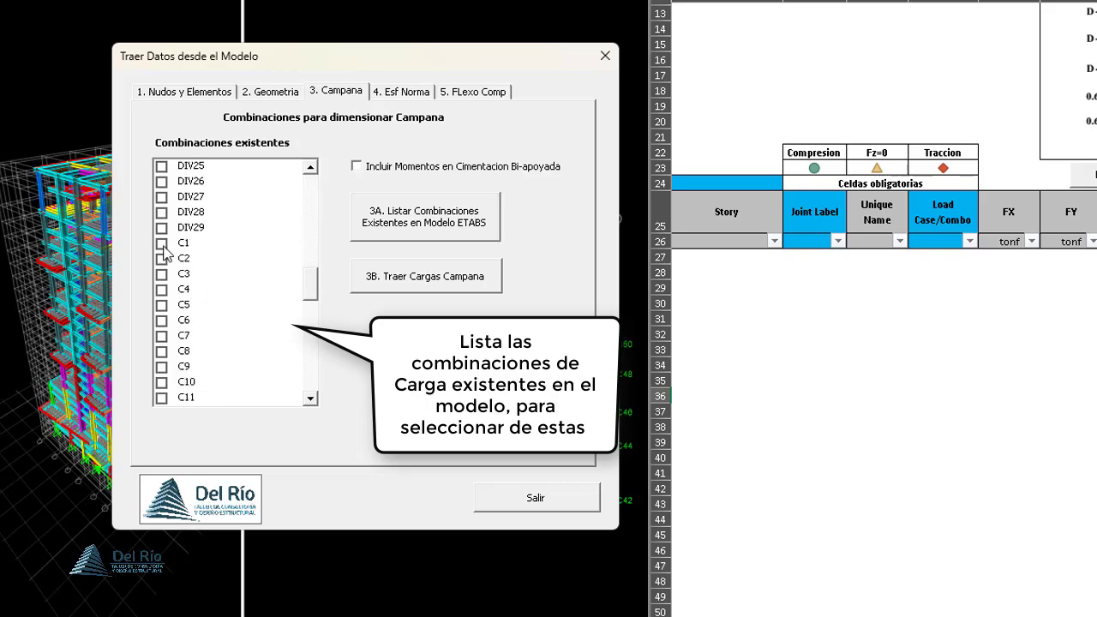
pyautogui.click(161, 259)
pyautogui.moveTo(163, 276); pyautogui.dragTo(164, 398)
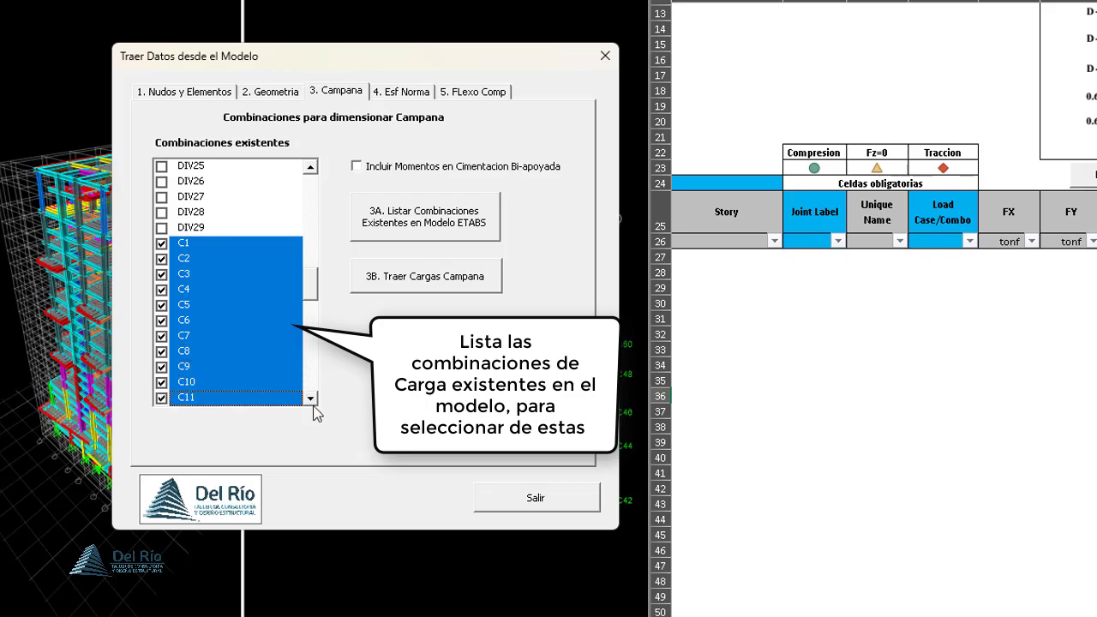
pyautogui.click(311, 399)
pyautogui.moveTo(163, 228); pyautogui.dragTo(165, 399)
pyautogui.click(311, 399)
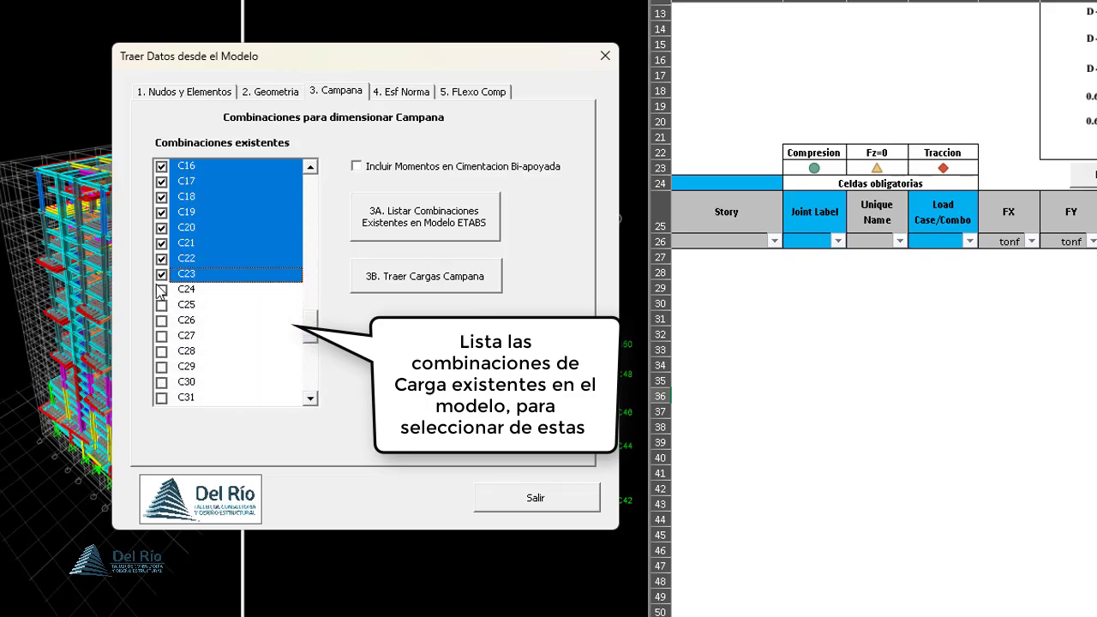
pyautogui.moveTo(160, 291); pyautogui.dragTo(164, 398)
pyautogui.click(311, 400)
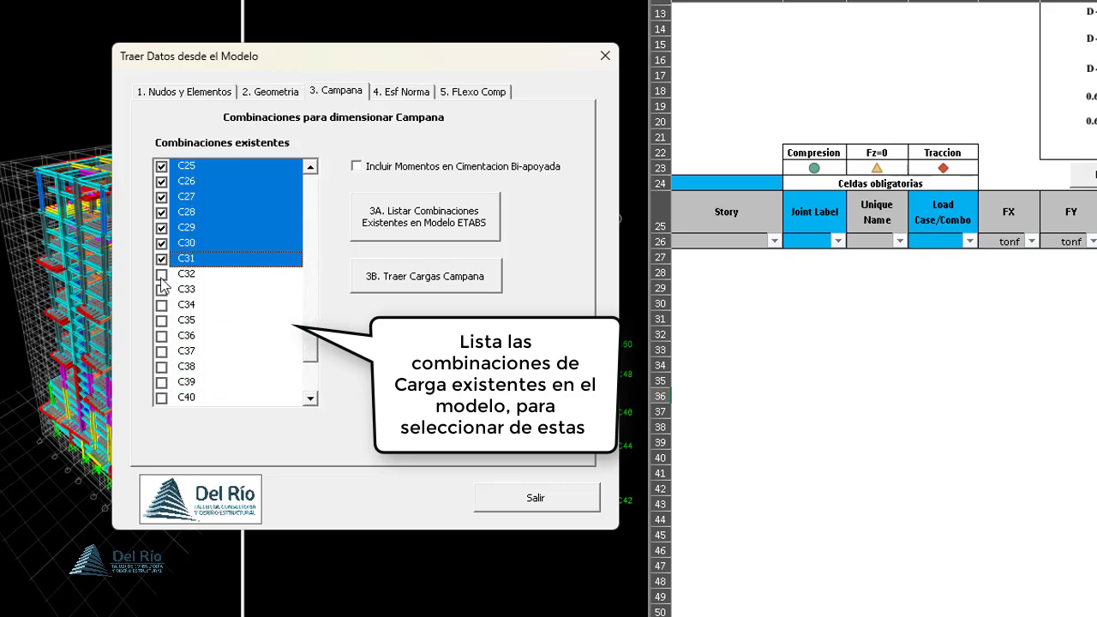
pyautogui.moveTo(161, 276); pyautogui.dragTo(165, 402)
pyautogui.click(311, 399)
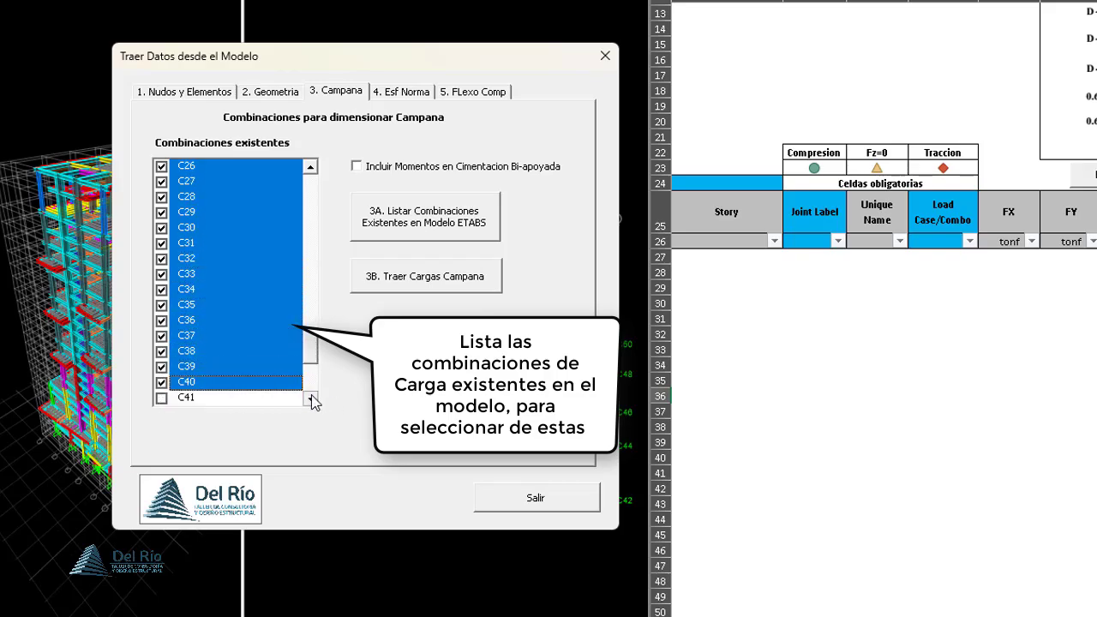
pyautogui.moveTo(169, 326); pyautogui.dragTo(163, 398)
pyautogui.click(311, 400)
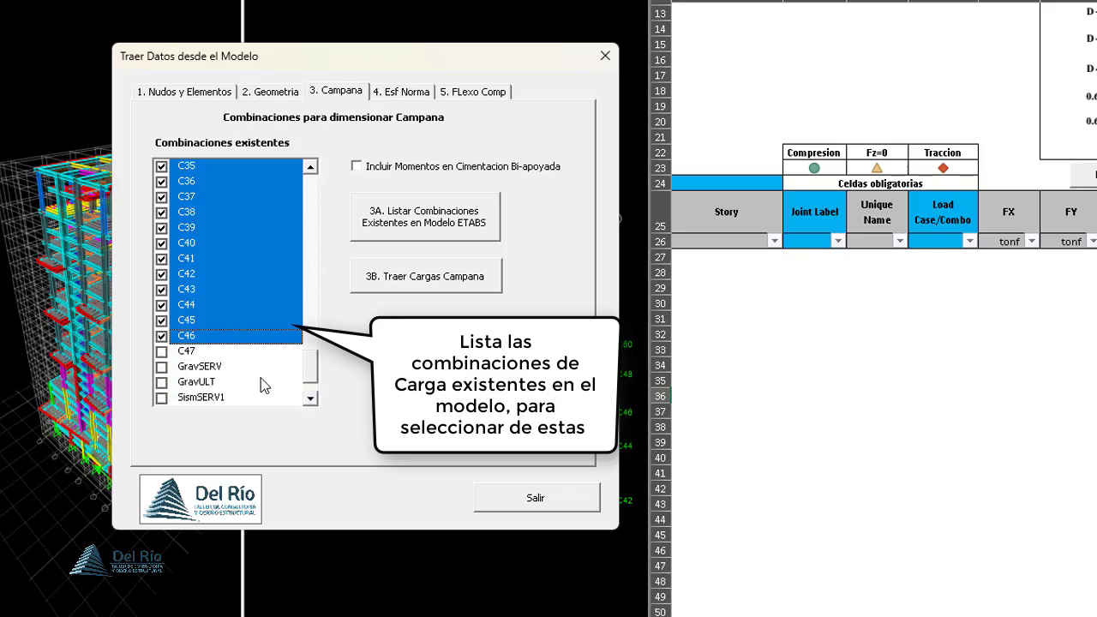
pyautogui.click(162, 352)
pyautogui.moveTo(320, 364); pyautogui.dragTo(316, 290)
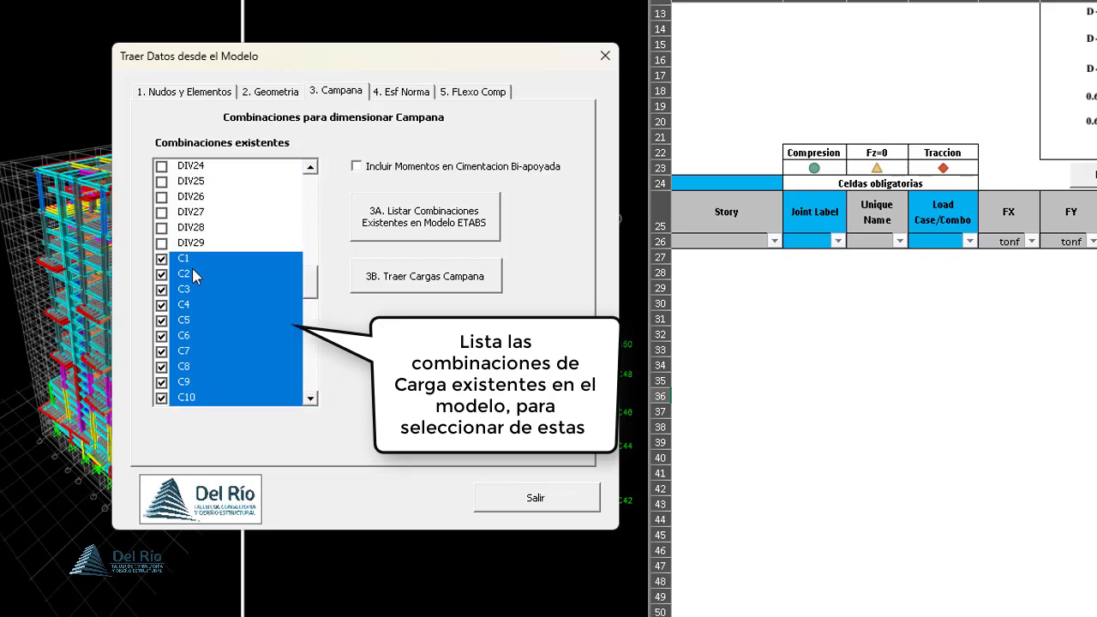
# - Import the Campana loads for the selected combinations into the Dimensionamiento de Campana sheet and review the FZ values
pyautogui.click(398, 273)
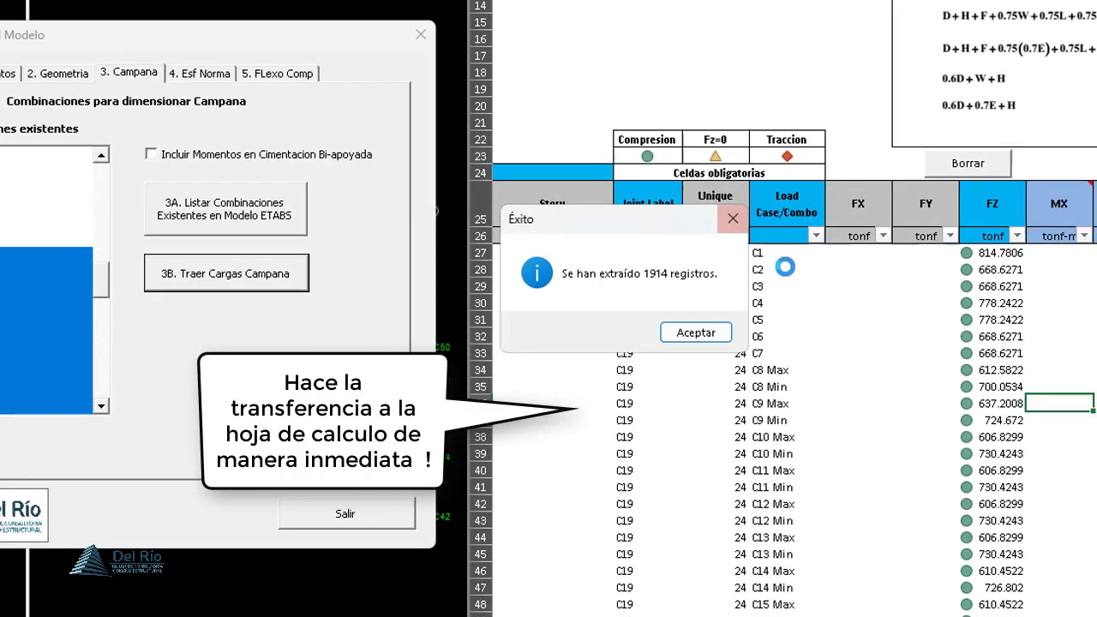
pyautogui.click(859, 330)
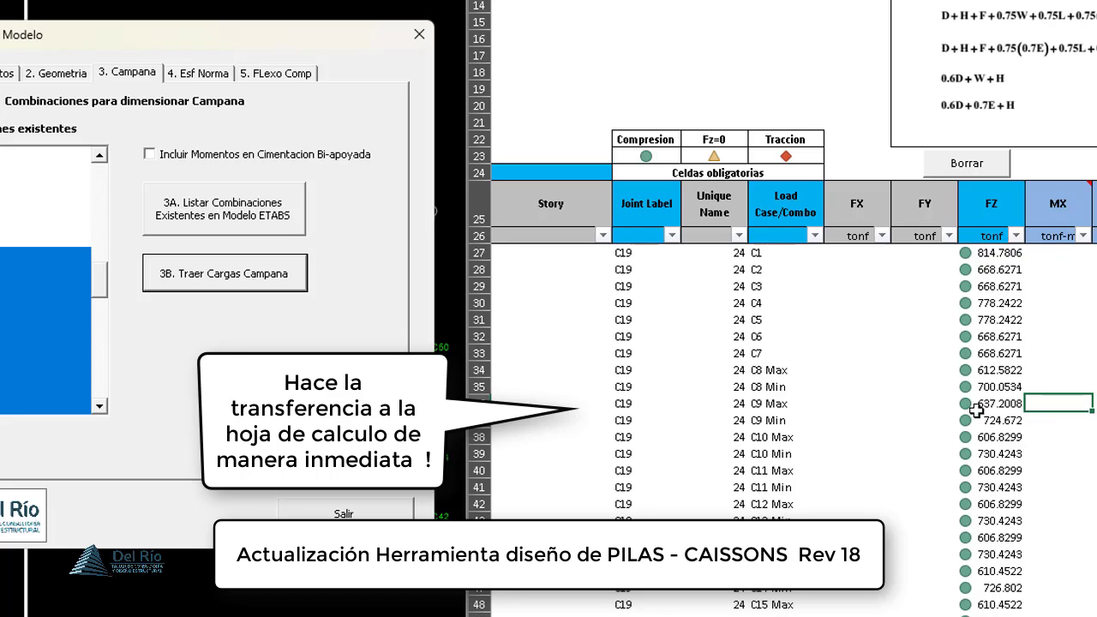
pyautogui.click(994, 256)
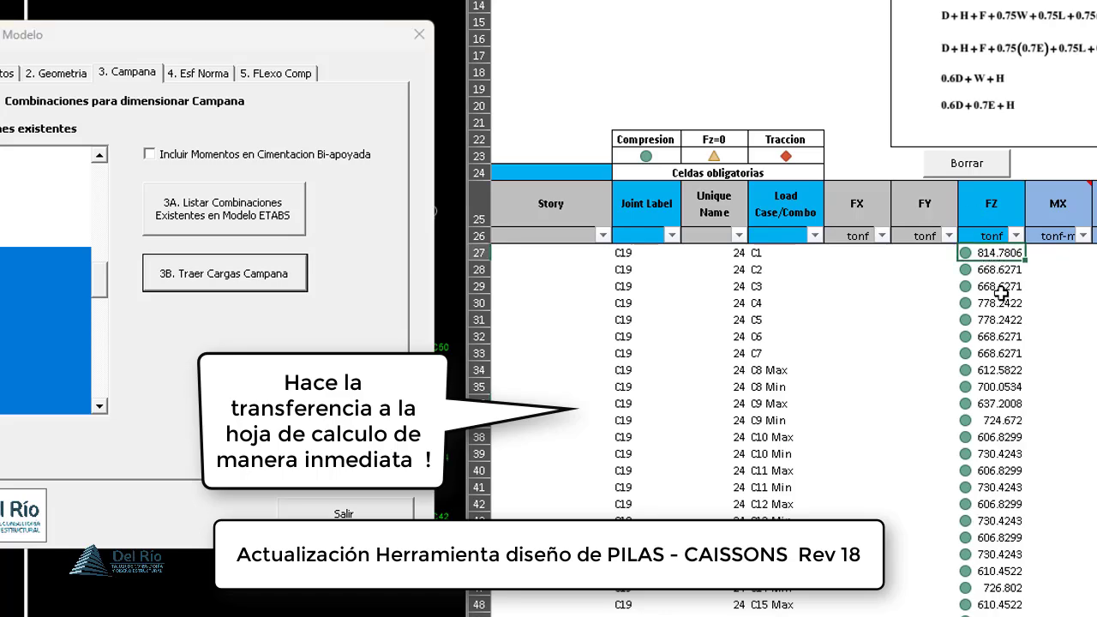
pyautogui.scroll(-2, 993, 369)
pyautogui.scroll(-4, 995, 358)
pyautogui.scroll(10, 1007, 356)
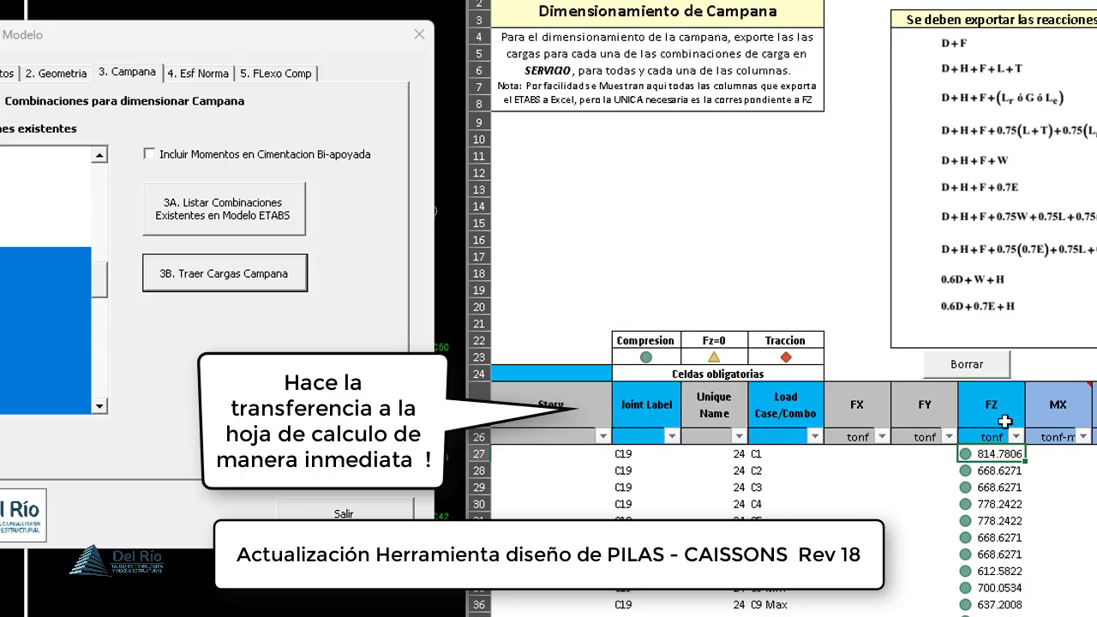
pyautogui.scroll(-5, 1016, 362)
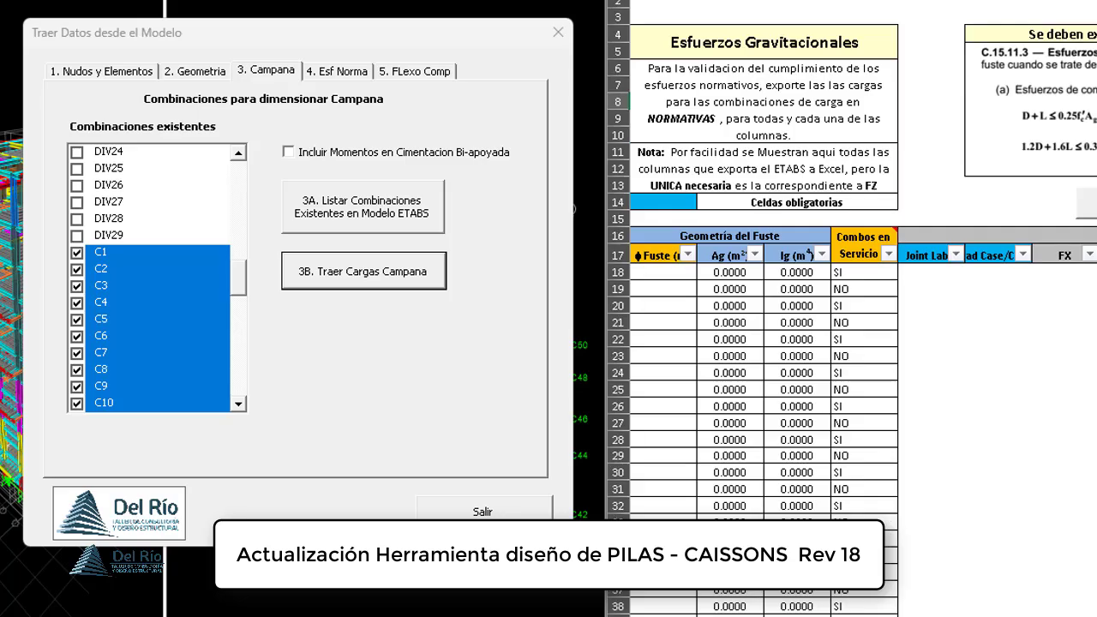
# - List the ETABS model's load combinations for the Esf Norma check of gravitational and seismic stresses
pyautogui.click(337, 71)
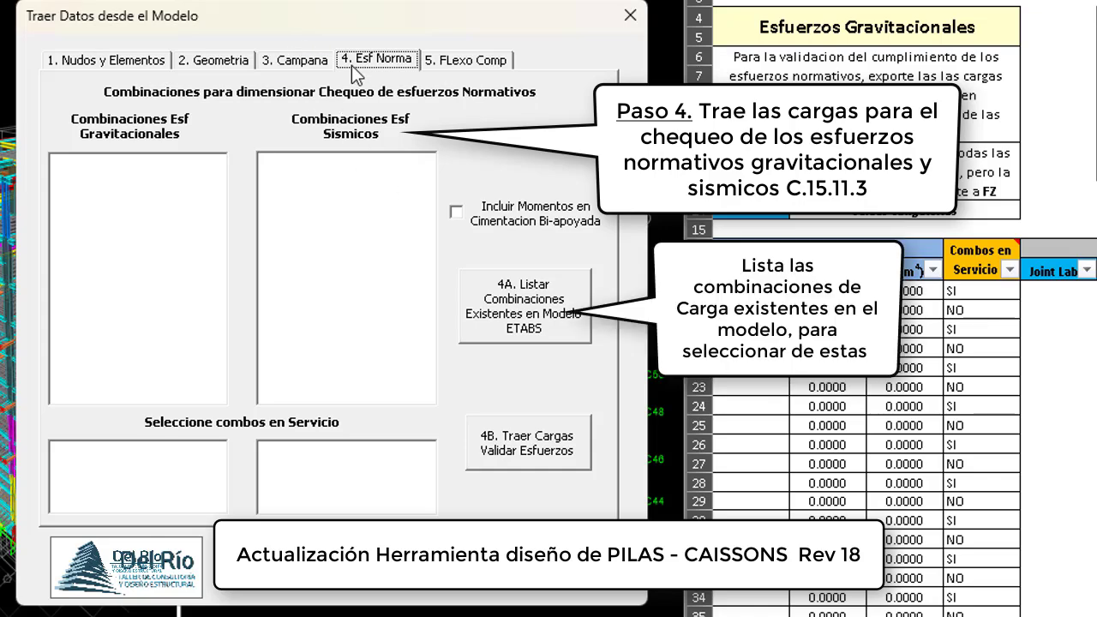
pyautogui.click(530, 297)
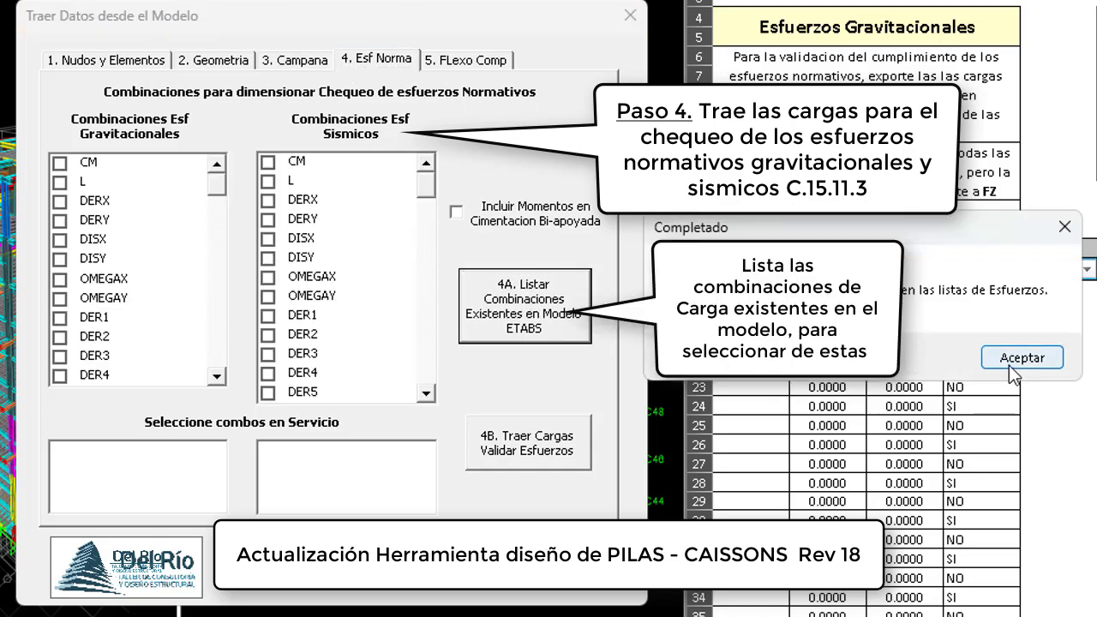
pyautogui.click(1022, 358)
# - Select GravSERV and GravULT as the gravitational stress combinations and mark GravSERV as the service combination
pyautogui.scroll(-3, 219, 217)
pyautogui.moveTo(219, 217); pyautogui.dragTo(228, 363)
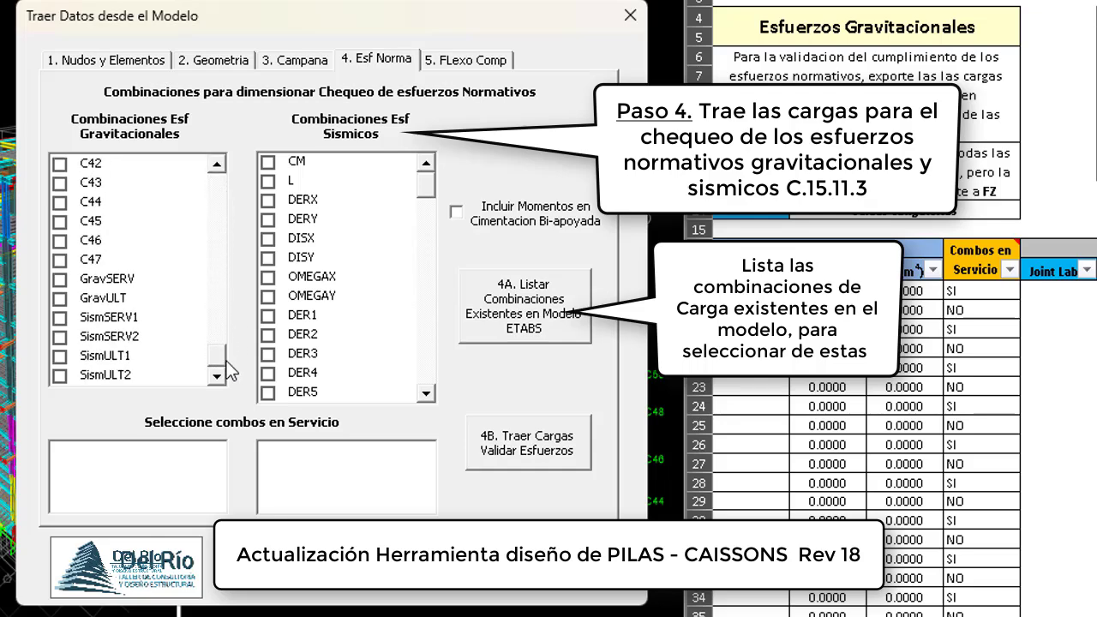
pyautogui.click(59, 278)
pyautogui.click(59, 298)
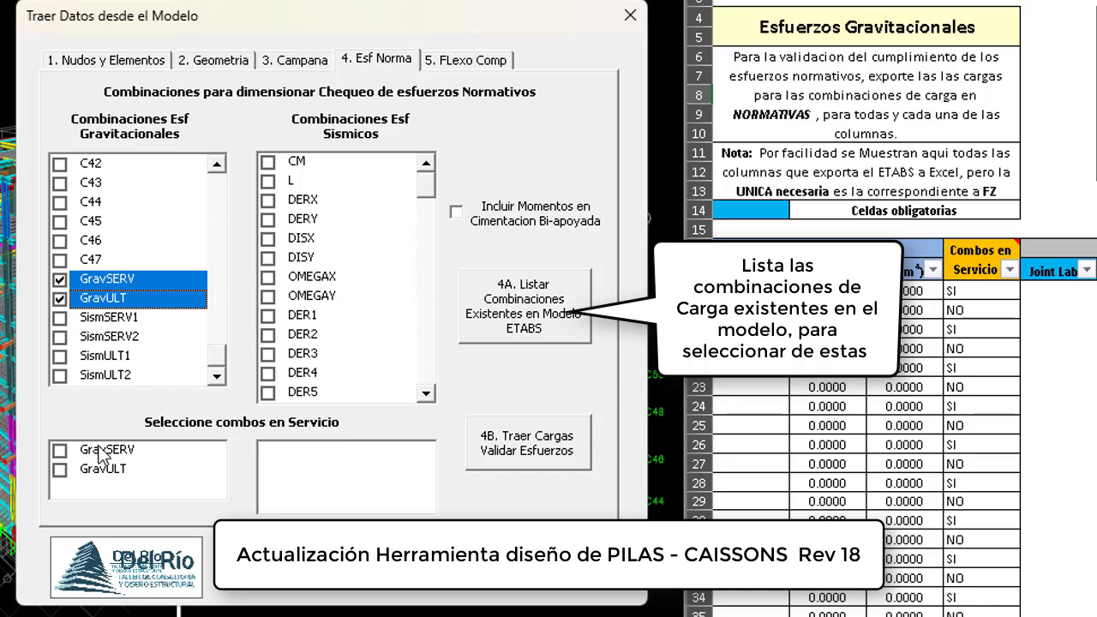
pyautogui.click(59, 451)
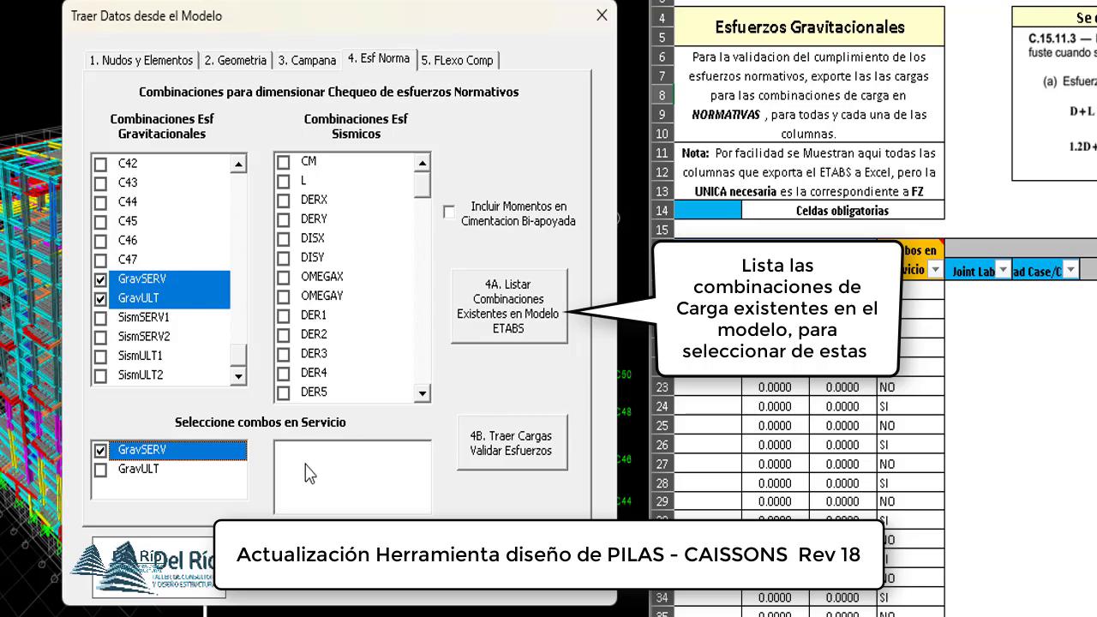
# - Select SismSERV1, SismSERV2, SismULT1 and SismULT2 as the seismic stress combinations, marking SismSERV1 and SismSERV2 as service combinations
pyautogui.moveTo(419, 189); pyautogui.dragTo(419, 404)
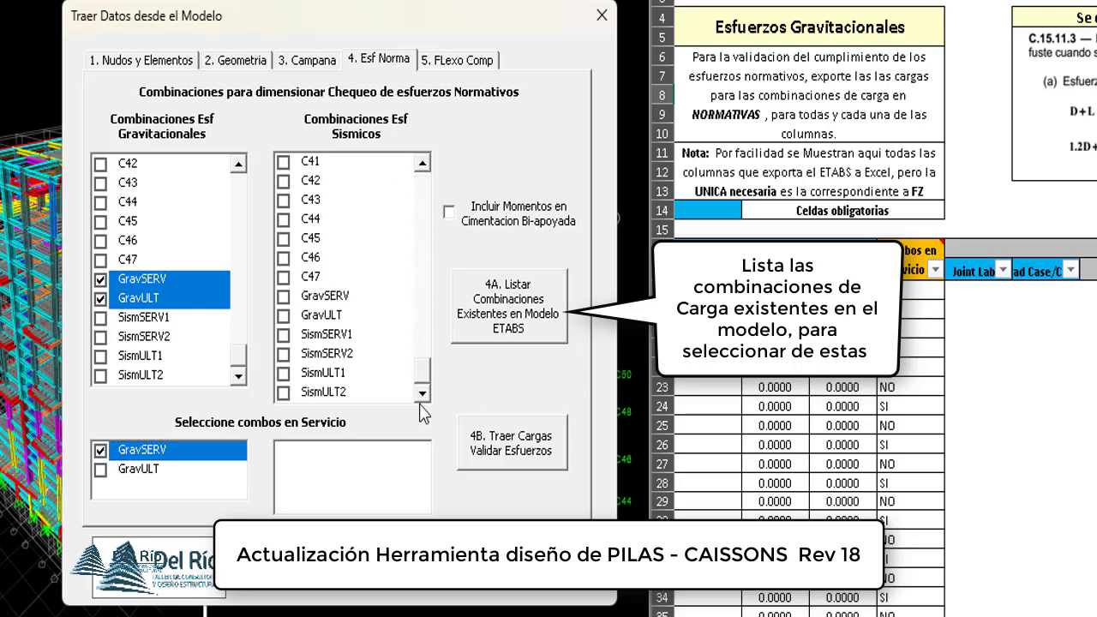
pyautogui.click(284, 335)
pyautogui.click(284, 354)
pyautogui.click(284, 373)
pyautogui.click(284, 392)
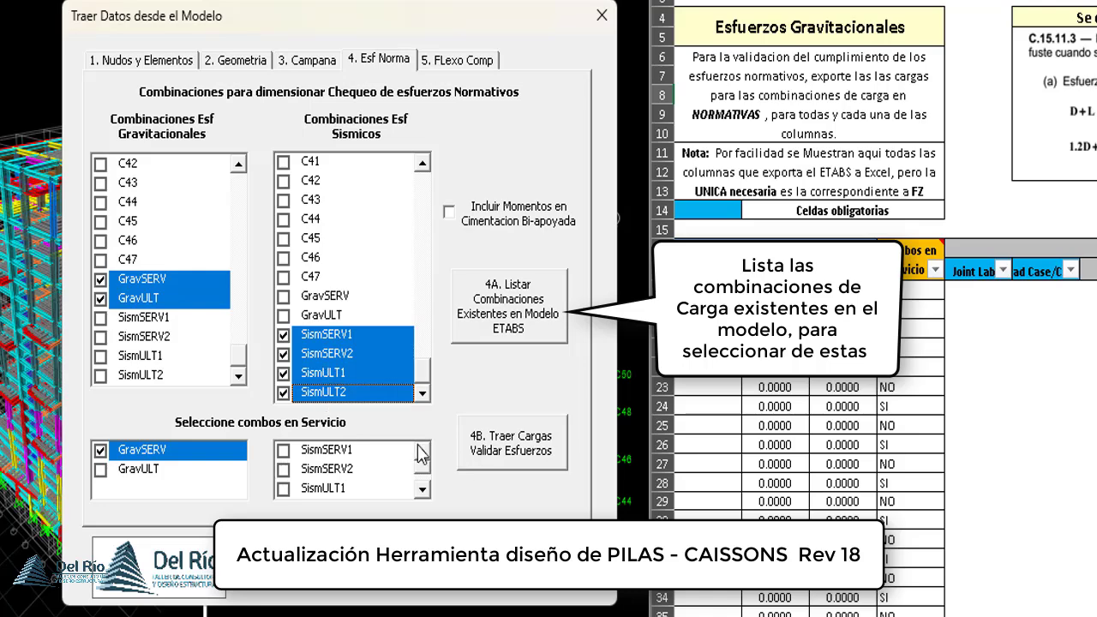
pyautogui.click(284, 450)
pyautogui.click(284, 469)
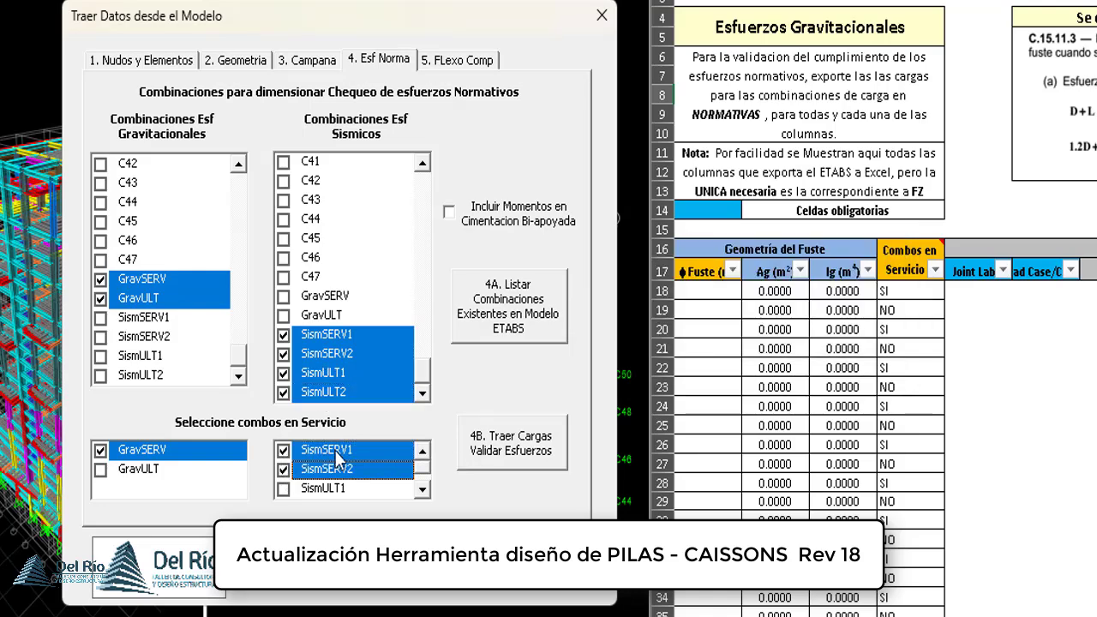
# - Import the loads of the selected gravitational and seismic combinations for validating the normative stresses
pyautogui.click(513, 446)
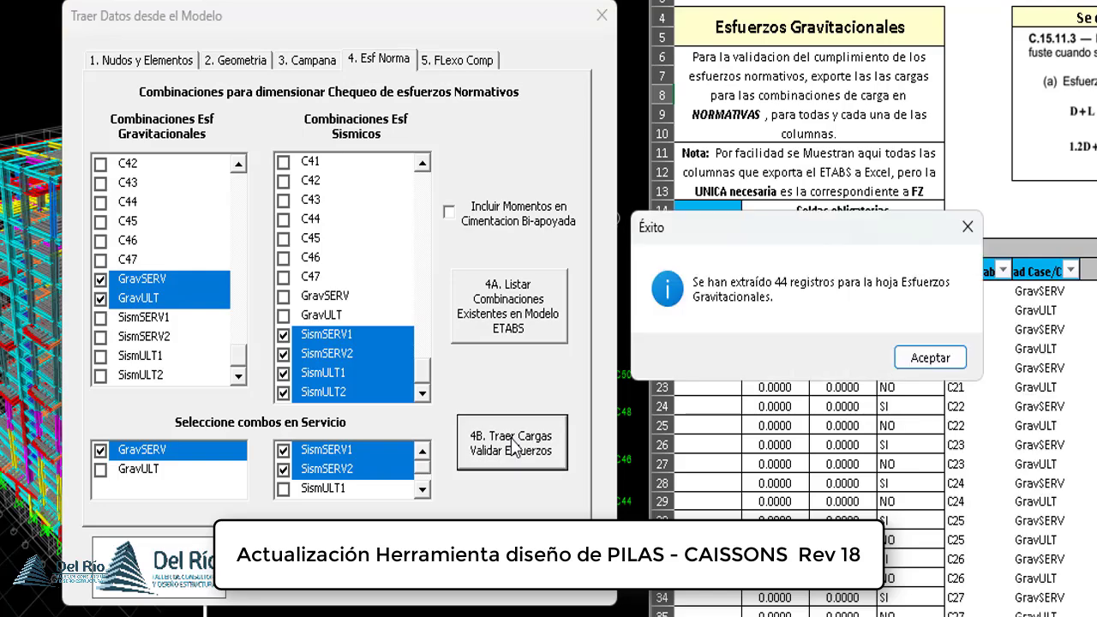
pyautogui.click(955, 360)
pyautogui.click(956, 359)
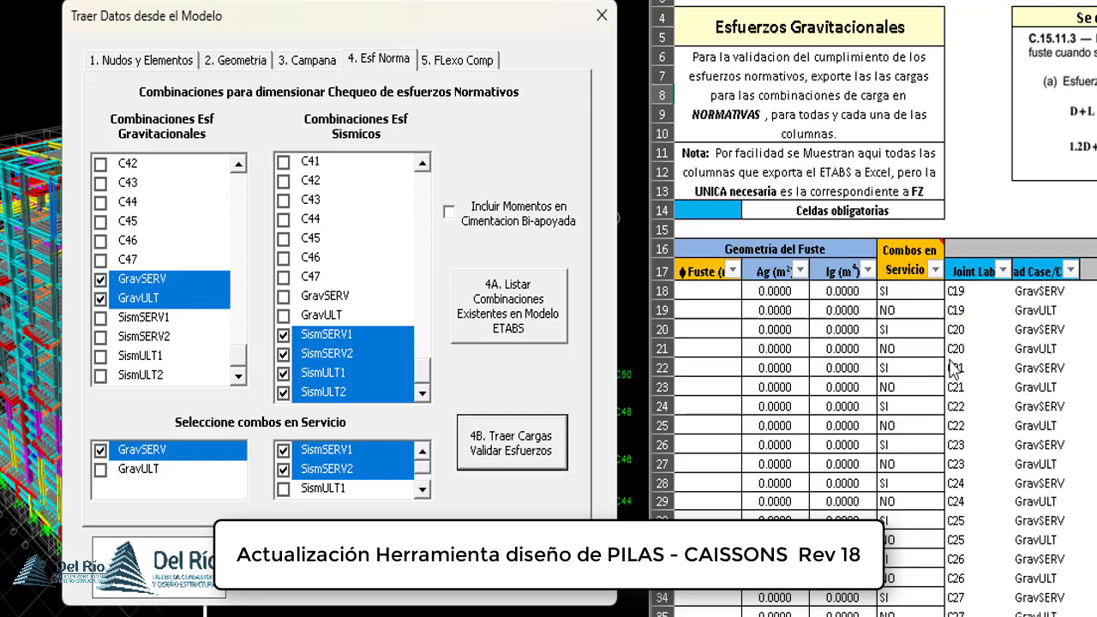
# - List the ETABS model's load combinations for the flexo-compression design of the shafts
pyautogui.click(459, 60)
pyautogui.click(450, 195)
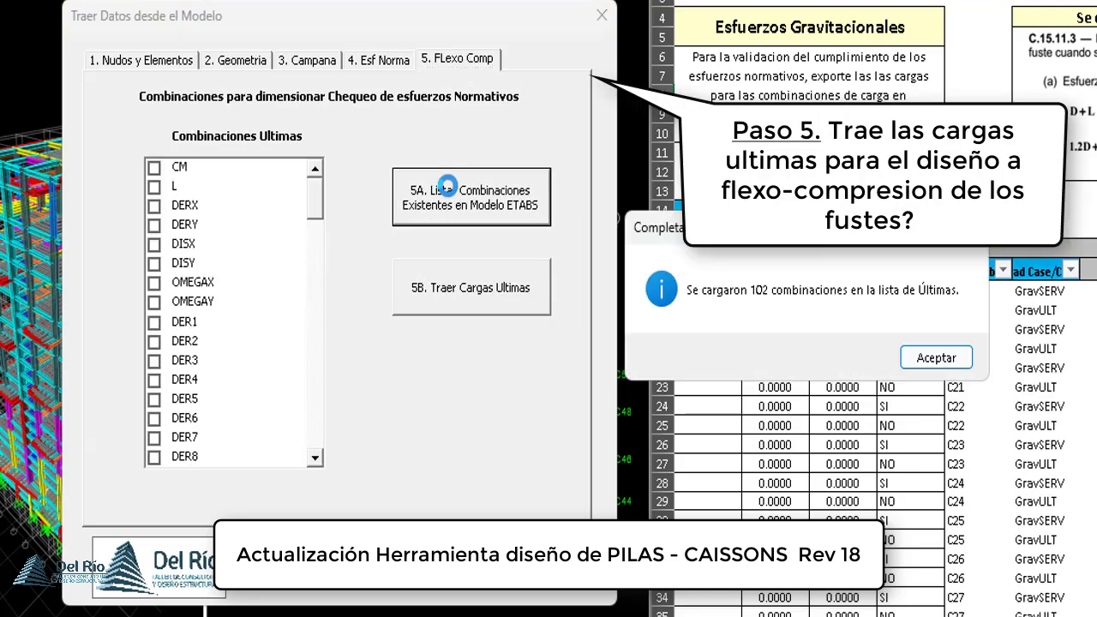
pyautogui.click(933, 359)
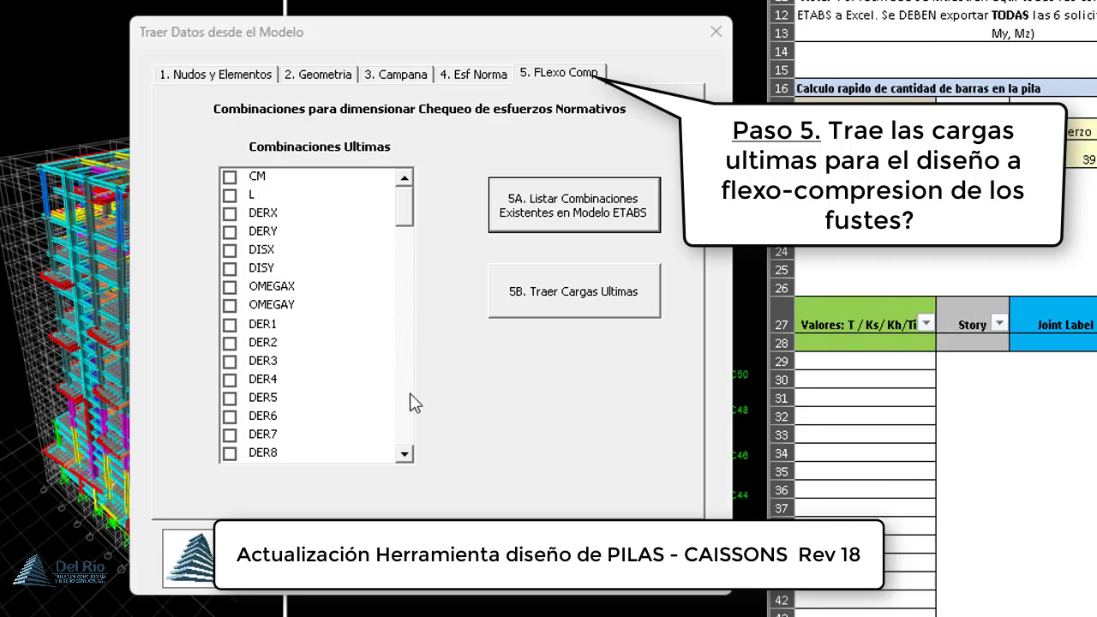
# - Select the ultimate combinations DV1, DV2 and DIV3 through DIV29 for the flexo-compression design
pyautogui.moveTo(409, 212); pyautogui.dragTo(406, 255)
pyautogui.click(230, 250)
pyautogui.moveTo(236, 221); pyautogui.dragTo(231, 386)
pyautogui.click(230, 398)
pyautogui.click(229, 418)
pyautogui.click(231, 454)
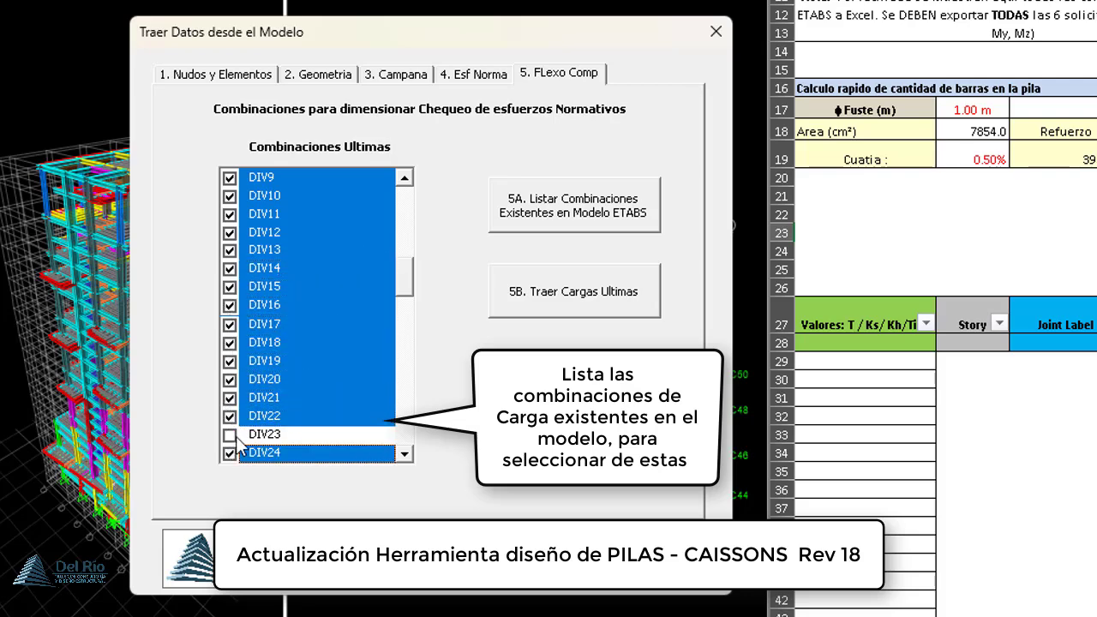
pyautogui.click(231, 436)
pyautogui.click(405, 457)
pyautogui.moveTo(243, 325); pyautogui.dragTo(274, 400)
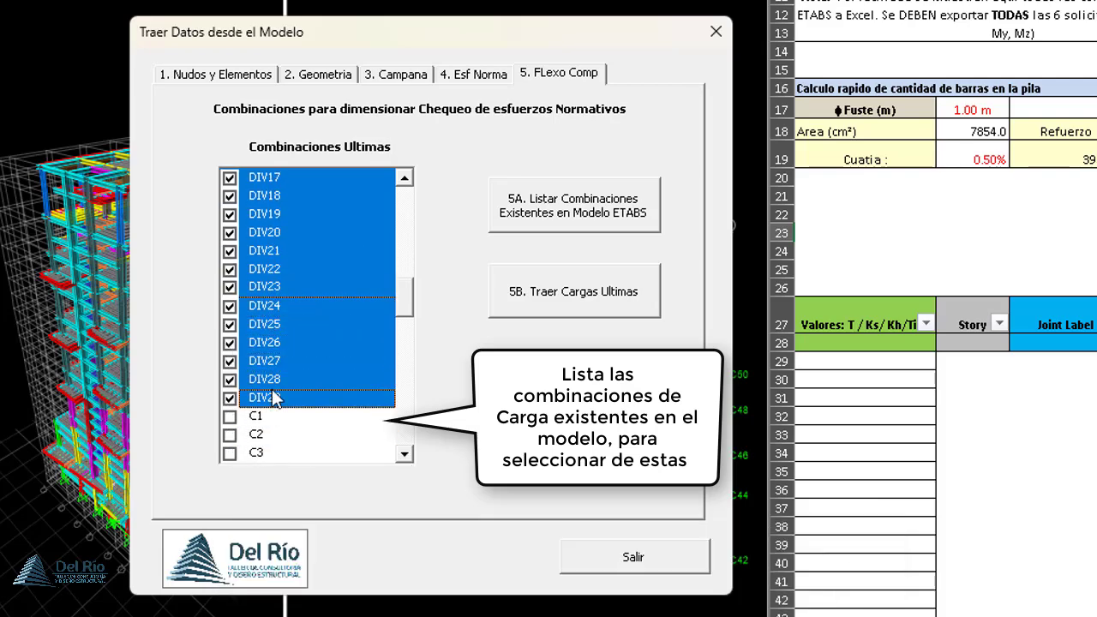
pyautogui.moveTo(404, 294); pyautogui.dragTo(411, 246)
# - Import the ultimate loads into the flexo-compression table, review the force and moment columns, and close the import form
pyautogui.click(507, 294)
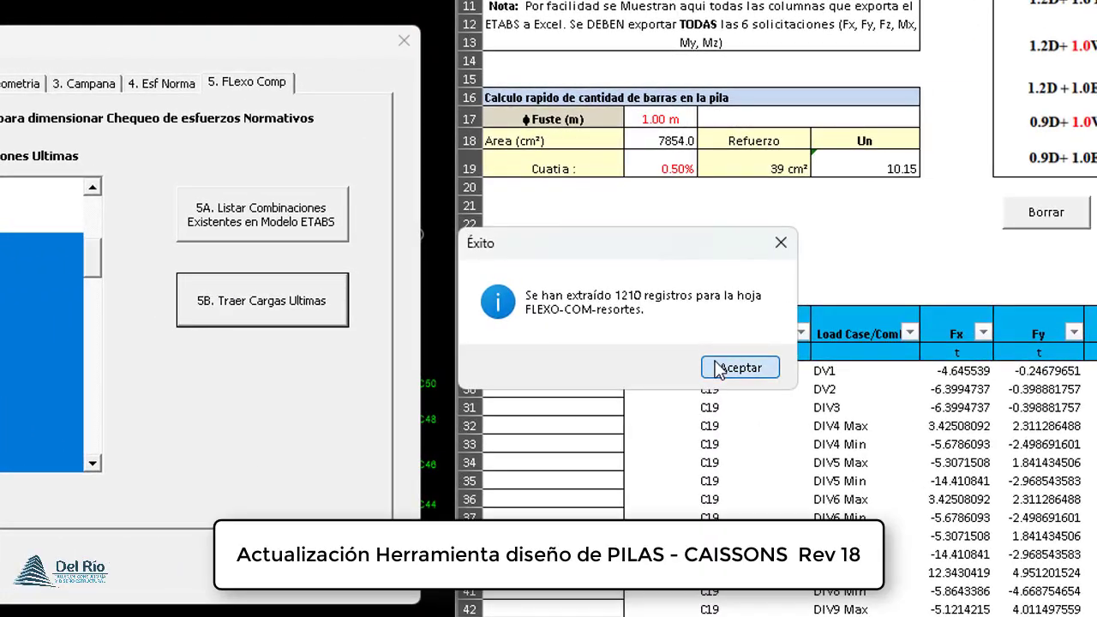
pyautogui.click(739, 368)
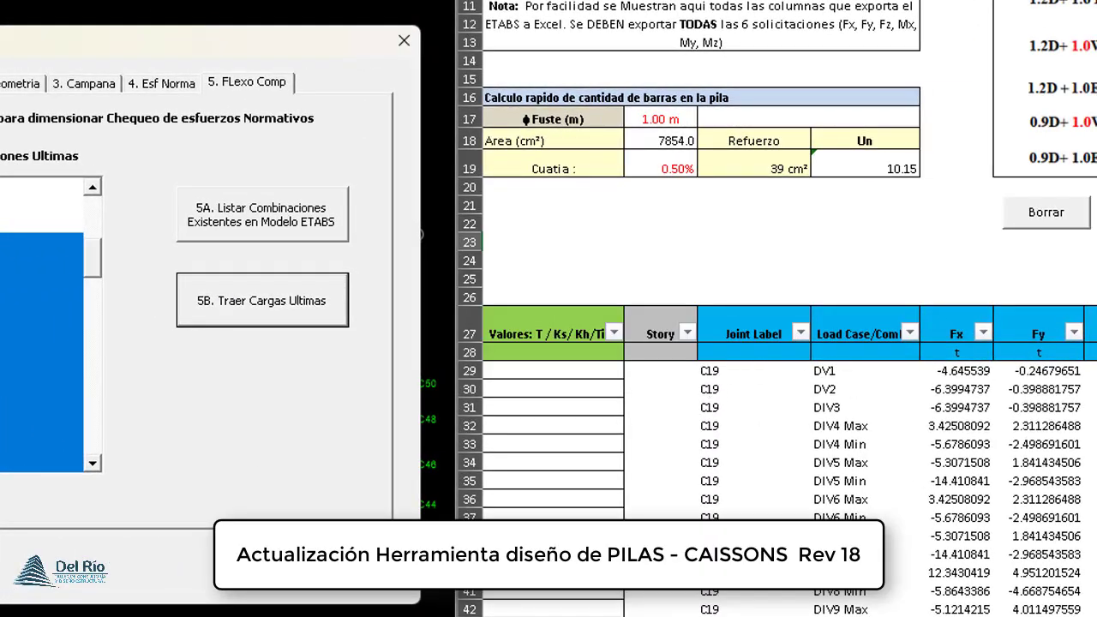
pyautogui.hscroll(5, 789, 309)
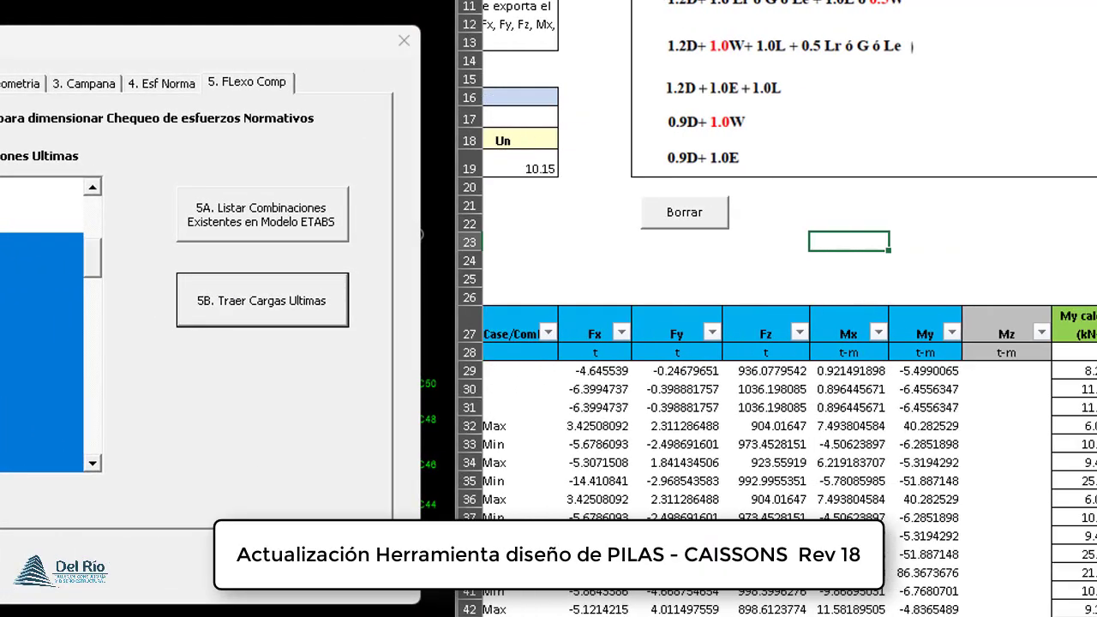
pyautogui.hscroll(-3, 789, 309)
pyautogui.hscroll(-1, 789, 308)
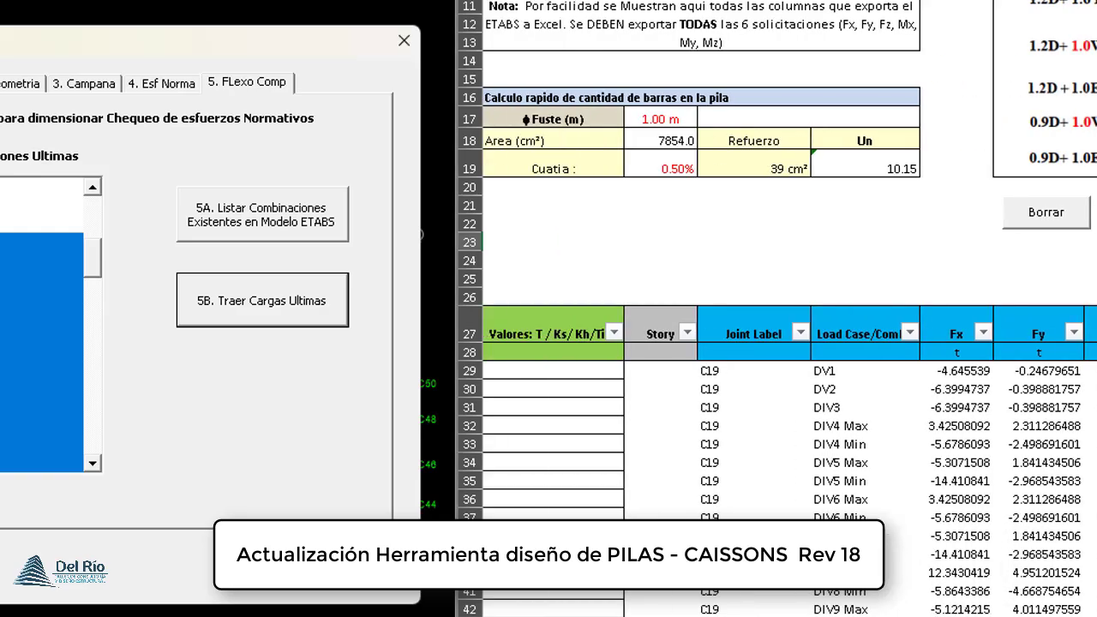
pyautogui.click(404, 40)
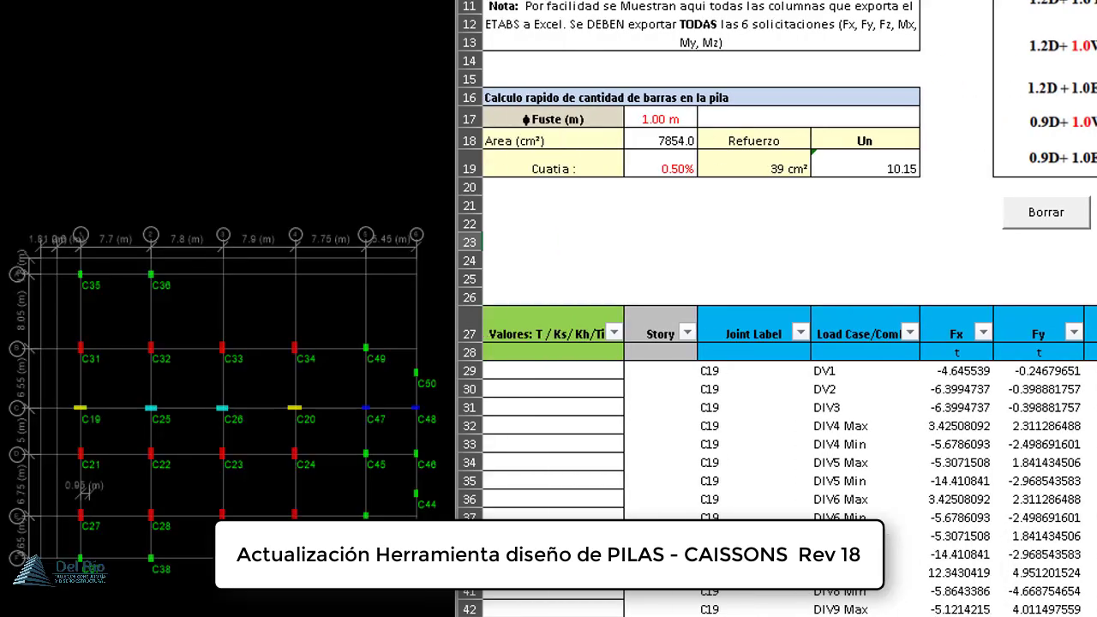